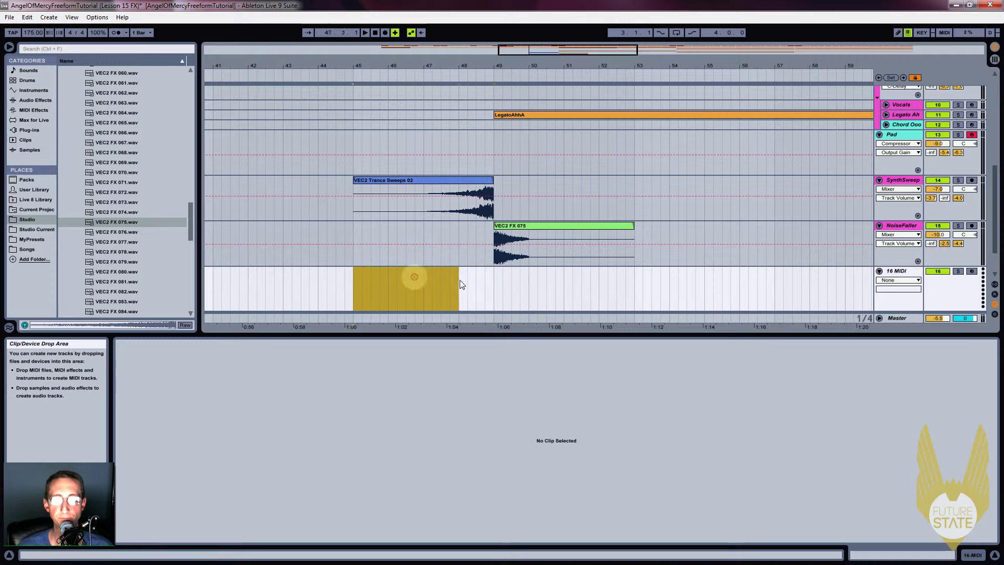
Insert a four-bar MIDI clip on the 16 MIDI track from bar 45 to 49, with a C3 note spanning its full length.
{"action": "right_click", "coordinate": [487, 271]}
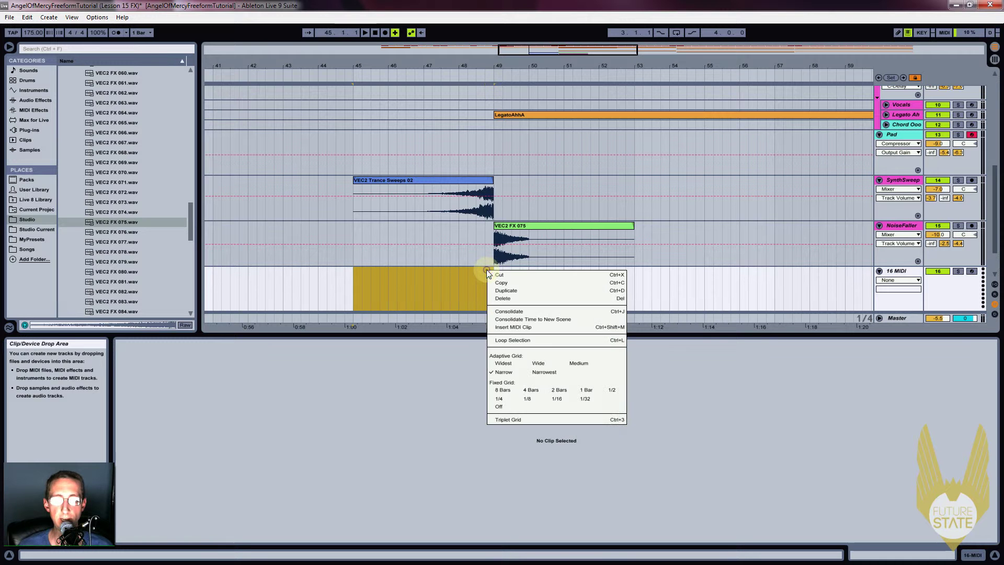
{"action": "left_click", "coordinate": [513, 327]}
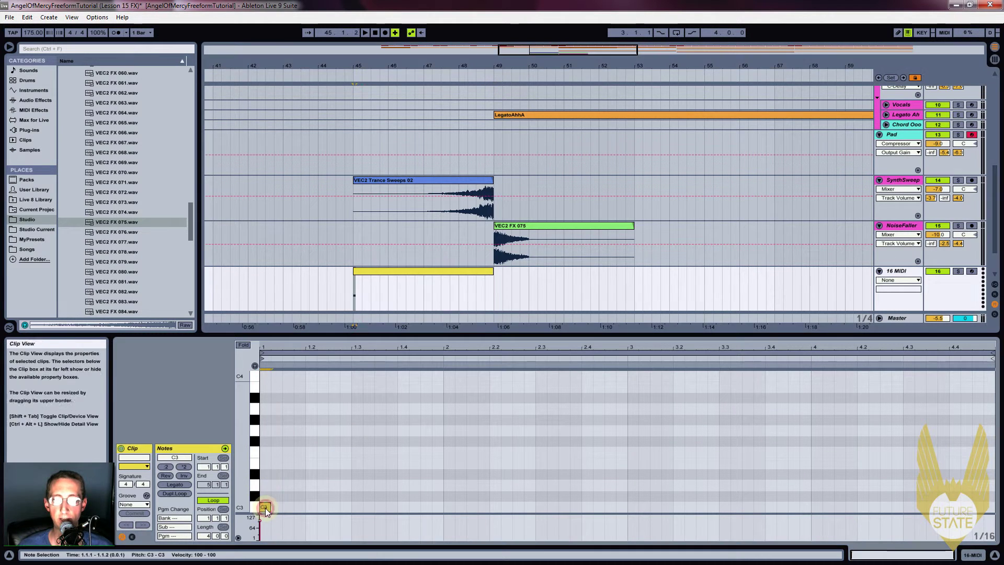
{"action": "mouse_move", "coordinate": [265, 508]}
{"action": "left_mouse_down"}
{"action": "mouse_move", "coordinate": [862, 498]}
{"action": "mouse_move", "coordinate": [994, 506]}
{"action": "mouse_move", "coordinate": [912, 498]}
{"action": "left_mouse_up"}
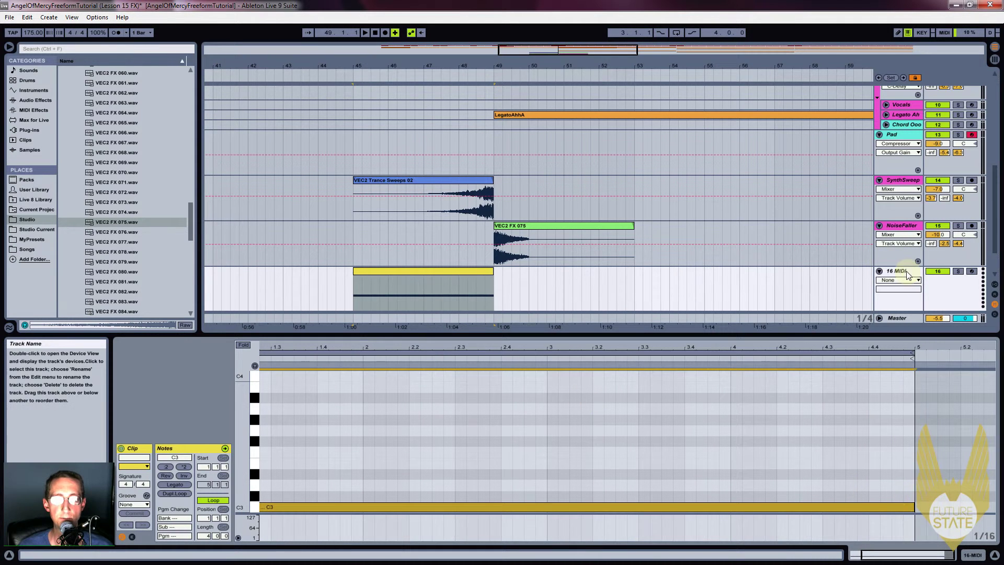
Rename the new MIDI track as NoiseRiser.
{"action": "right_click", "coordinate": [897, 271]}
{"action": "left_click", "coordinate": [899, 422]}
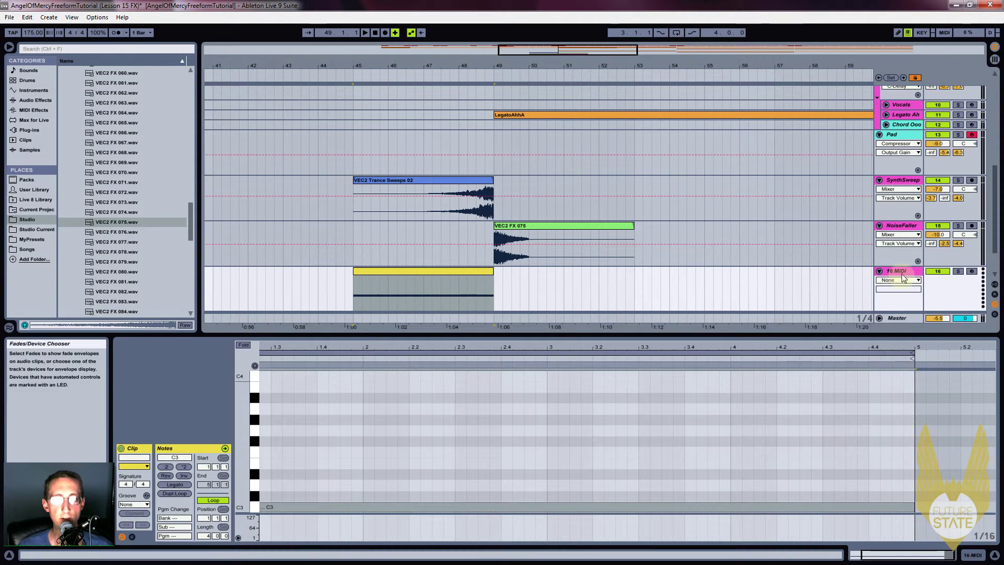
{"action": "type", "text": "eRiser"}
{"action": "key", "text": "Return"}
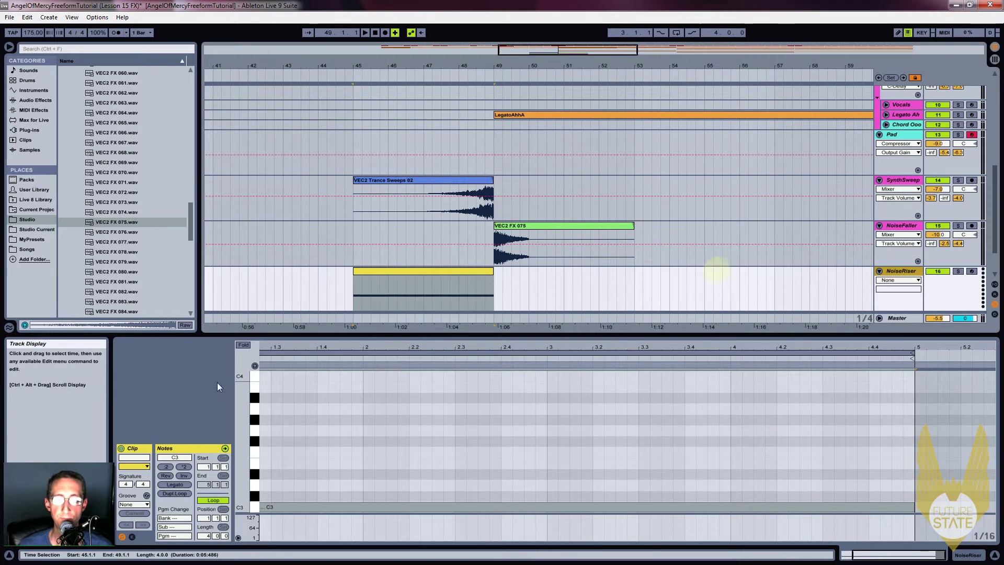
Load the Hive(x64) synth plug-in onto the NoiseRiser track and reposition its window.
{"action": "left_click", "coordinate": [27, 128]}
{"action": "left_click", "coordinate": [63, 120]}
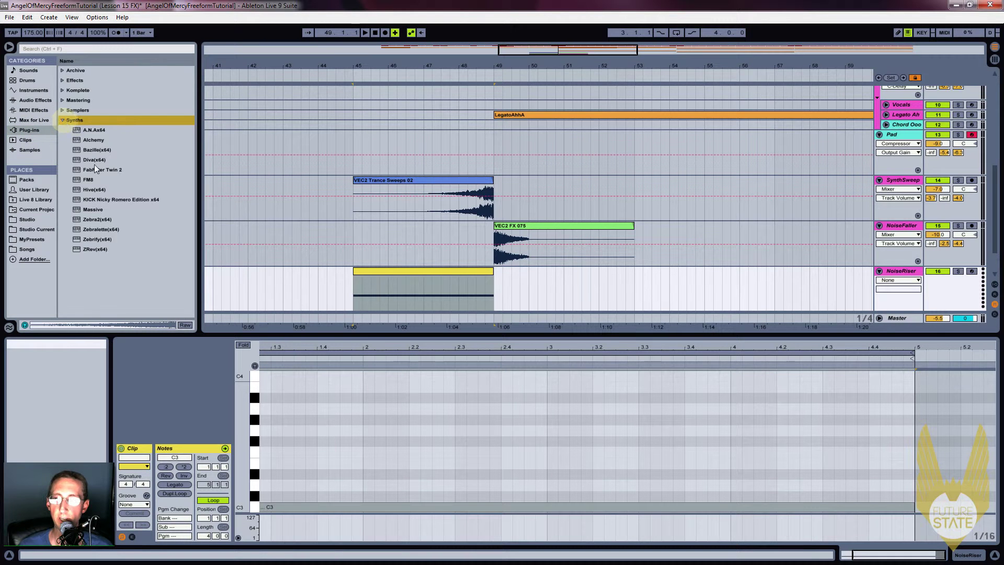
{"action": "left_click_drag", "start_coordinate": [94, 190], "coordinate": [219, 300]}
{"action": "left_click_drag", "start_coordinate": [356, 118], "coordinate": [419, 55]}
View Hive's WIP page and return to the FX page.
{"action": "left_click", "coordinate": [601, 147]}
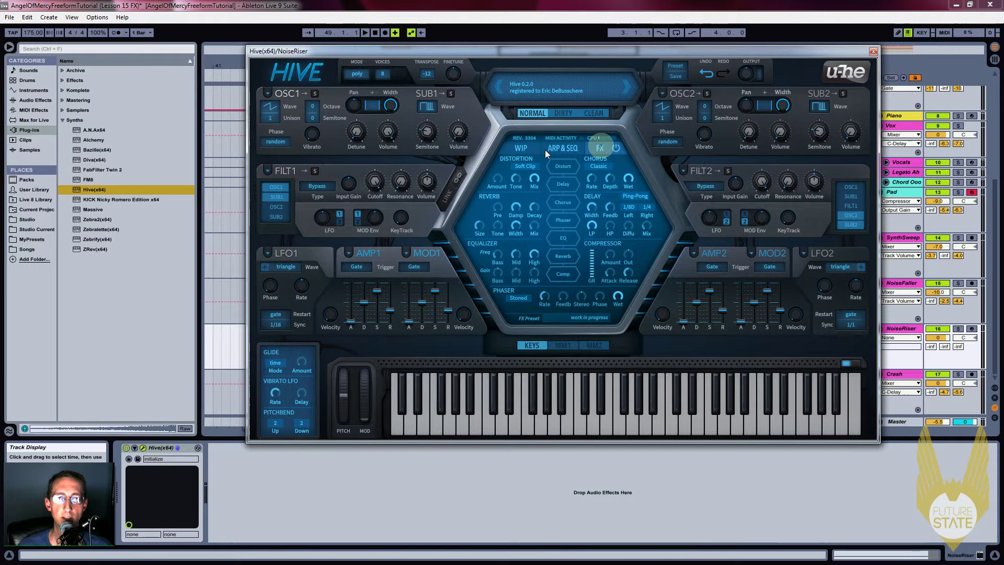
{"action": "left_click", "coordinate": [521, 147]}
{"action": "left_click", "coordinate": [534, 232]}
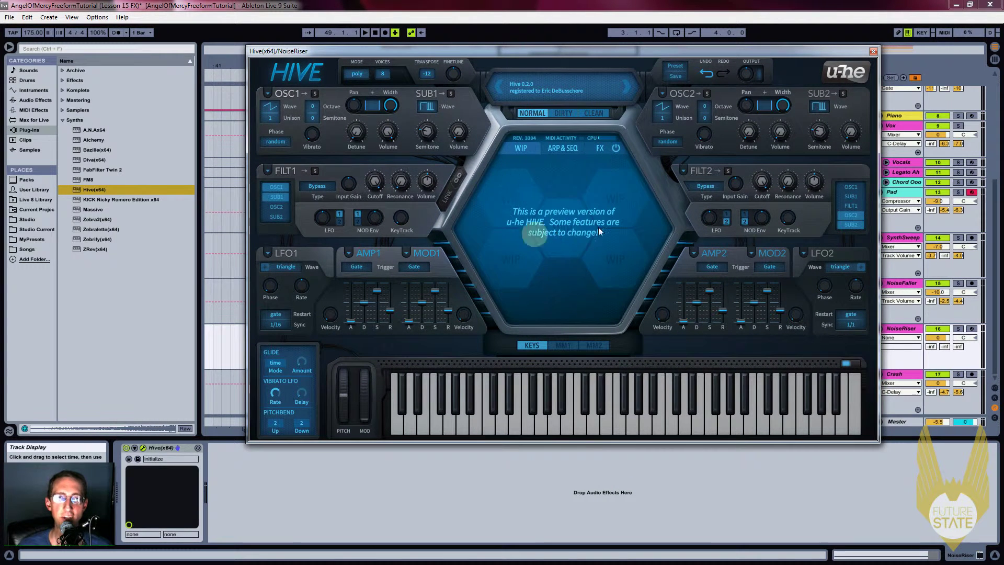
{"action": "left_click", "coordinate": [598, 145]}
{"action": "left_click", "coordinate": [487, 217]}
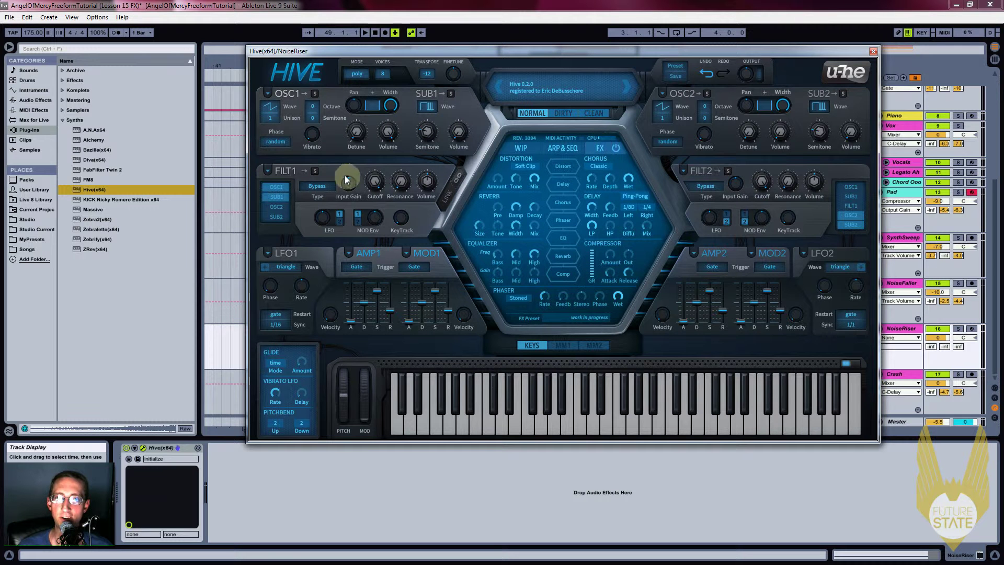
Set the wave of Hive's oscillator 1 to White noise.
{"action": "left_click", "coordinate": [271, 107]}
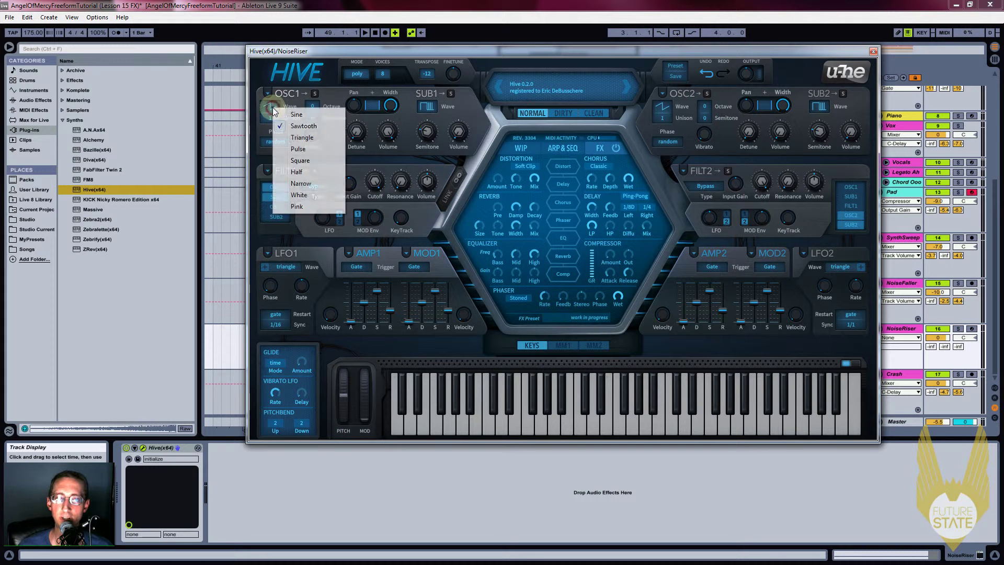
{"action": "left_click", "coordinate": [301, 197]}
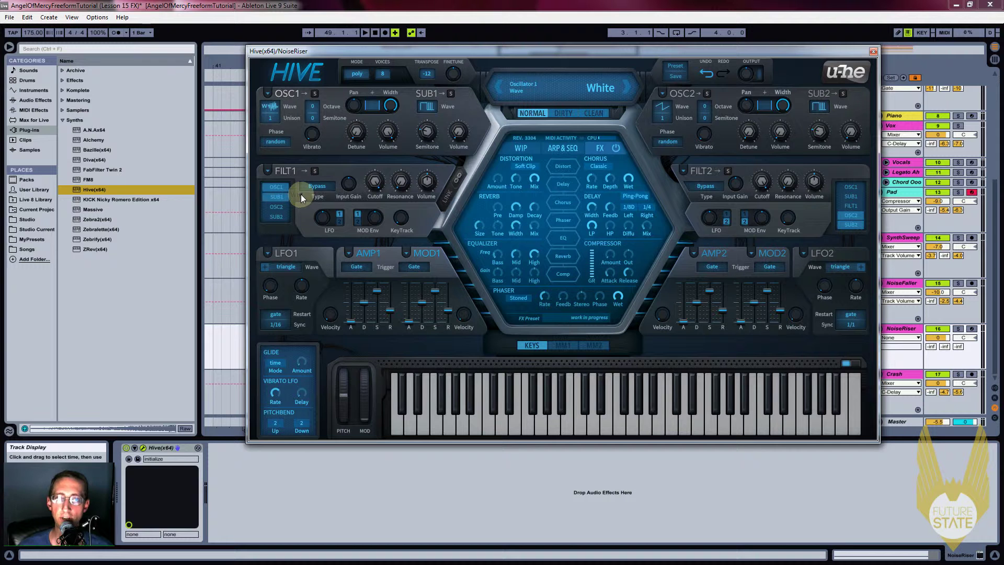
Arm the NoiseRiser track to audition the noise and adjust Hive's output level.
{"action": "left_click", "coordinate": [971, 330]}
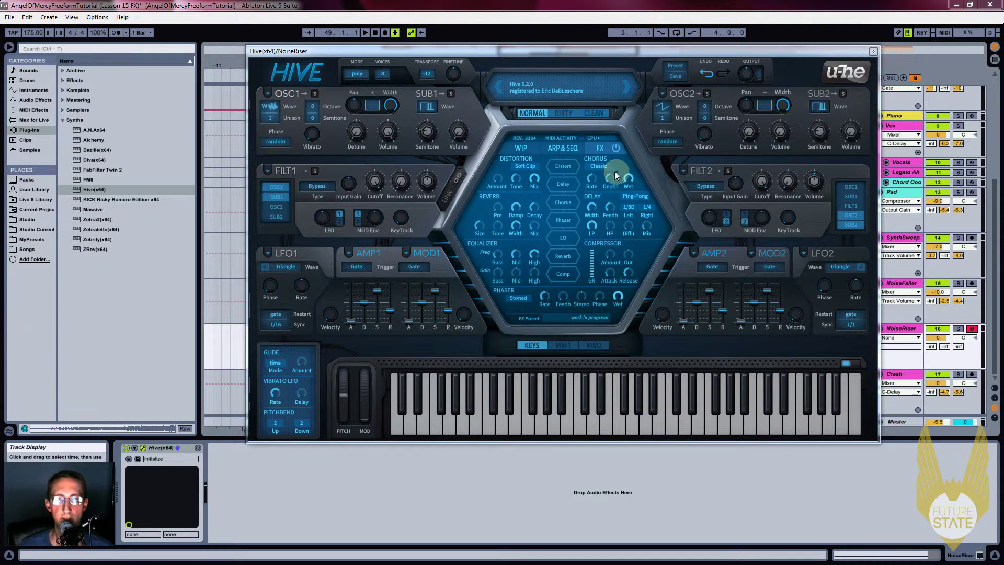
{"action": "left_click", "coordinate": [302, 51]}
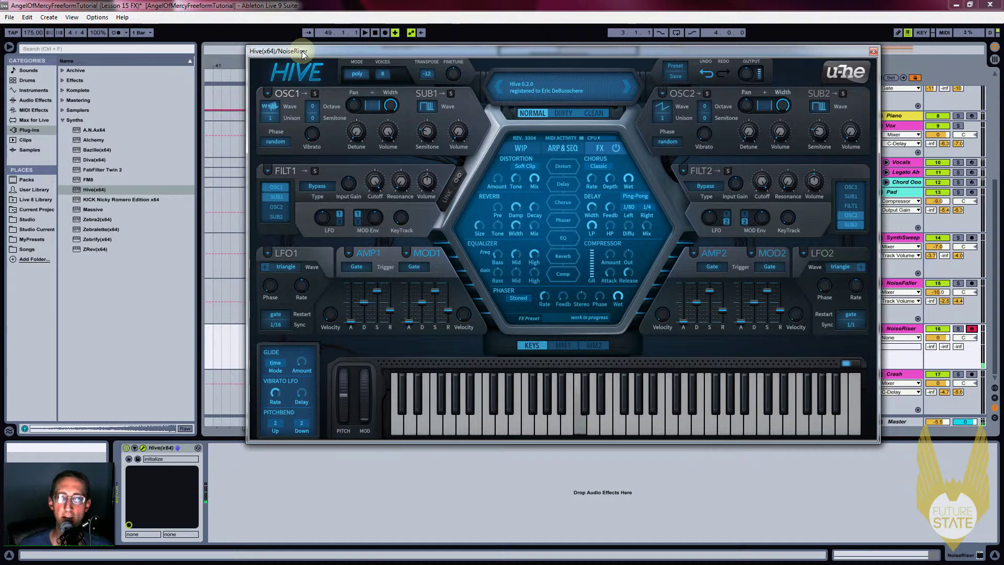
{"action": "left_click_drag", "start_coordinate": [746, 77], "coordinate": [760, 57]}
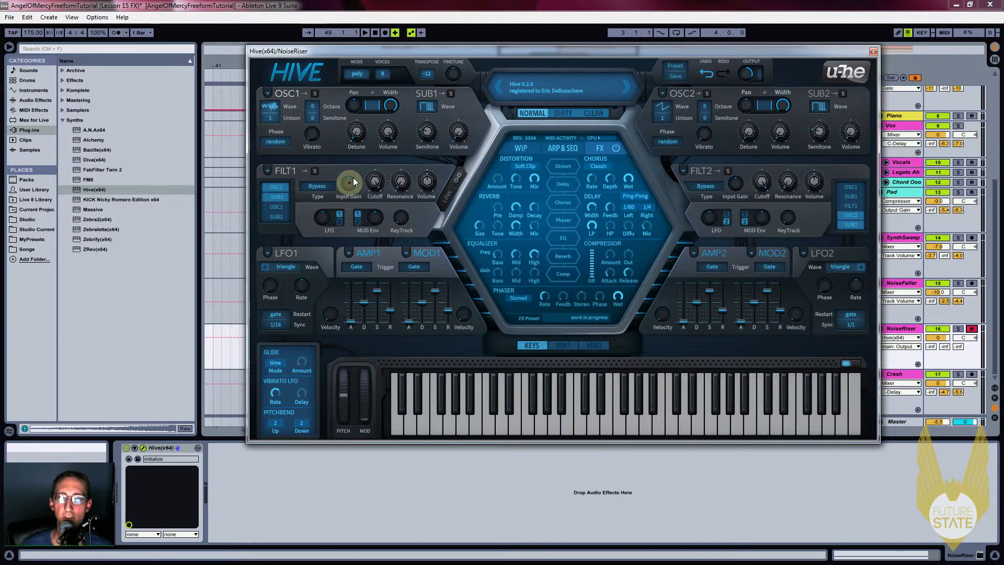
Set filter 1 to Bandpass with cutoff 72.00 and resonance 65.50, and adjust its input gain.
{"action": "left_click", "coordinate": [322, 188]}
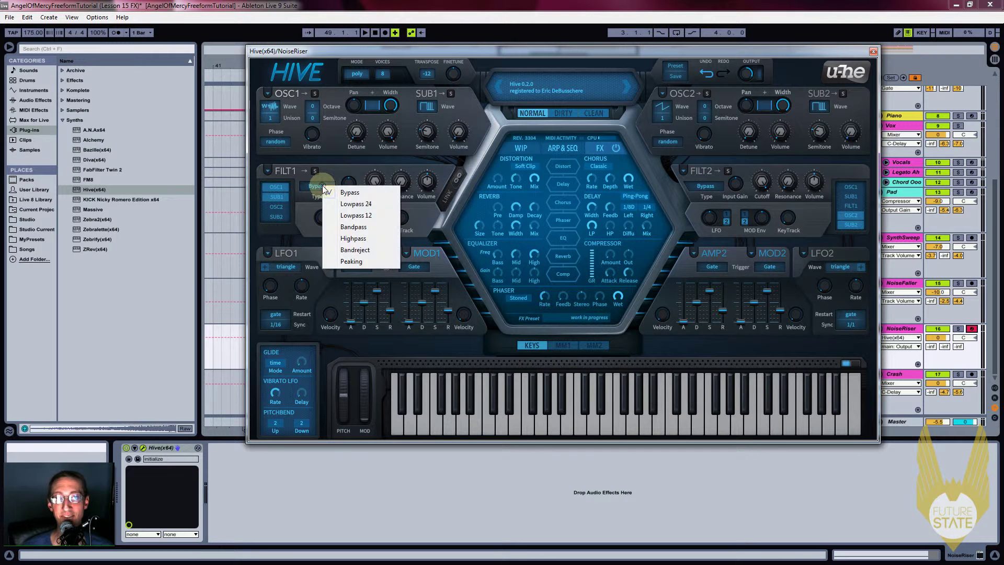
{"action": "left_click", "coordinate": [358, 228]}
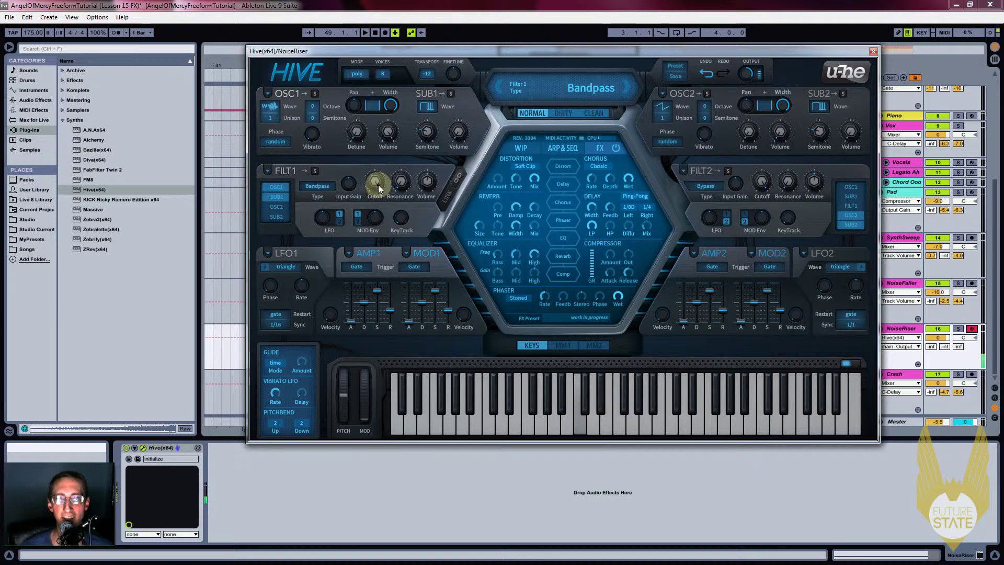
{"action": "left_click_drag", "start_coordinate": [378, 181], "coordinate": [371, 255]}
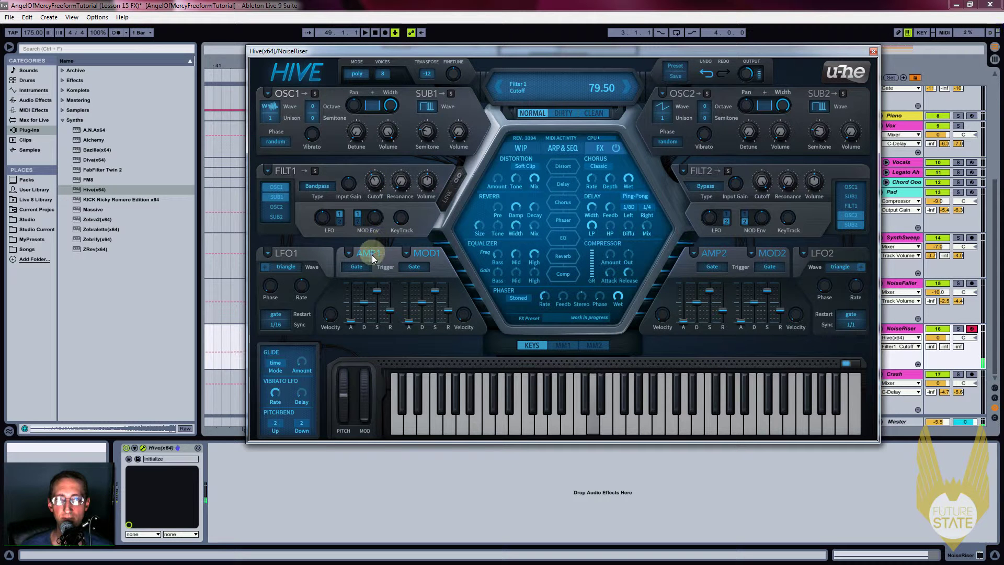
{"action": "left_click_drag", "start_coordinate": [398, 185], "coordinate": [410, 117]}
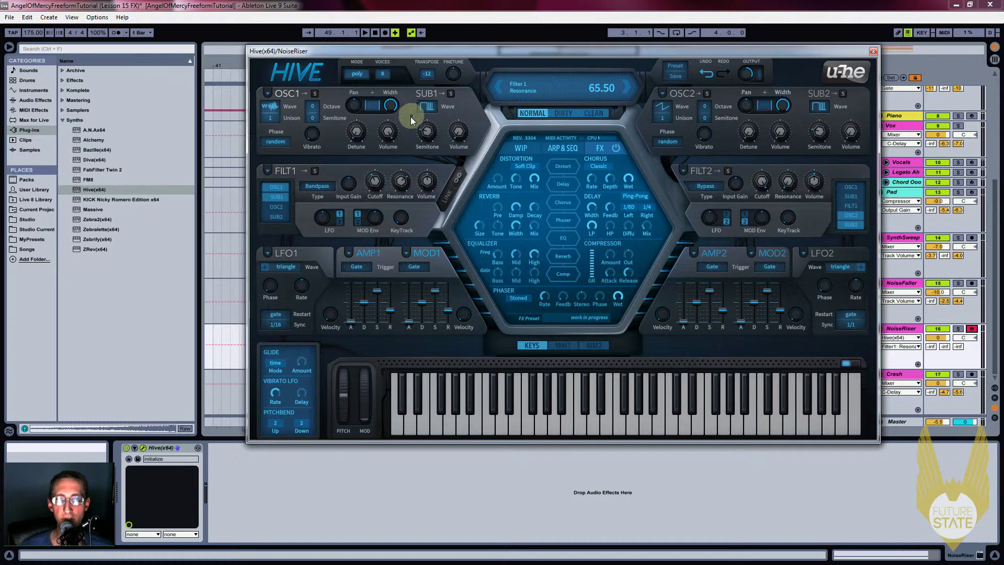
{"action": "left_click_drag", "start_coordinate": [350, 184], "coordinate": [375, 183]}
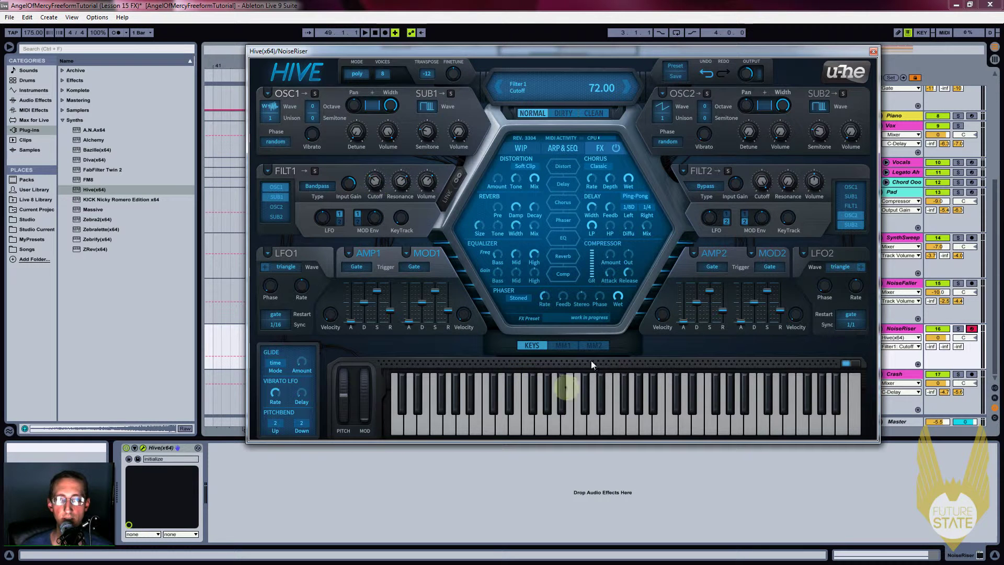
Show the MM2 modulation matrix and fine-tune filter 1's cutoff.
{"action": "left_click", "coordinate": [595, 346]}
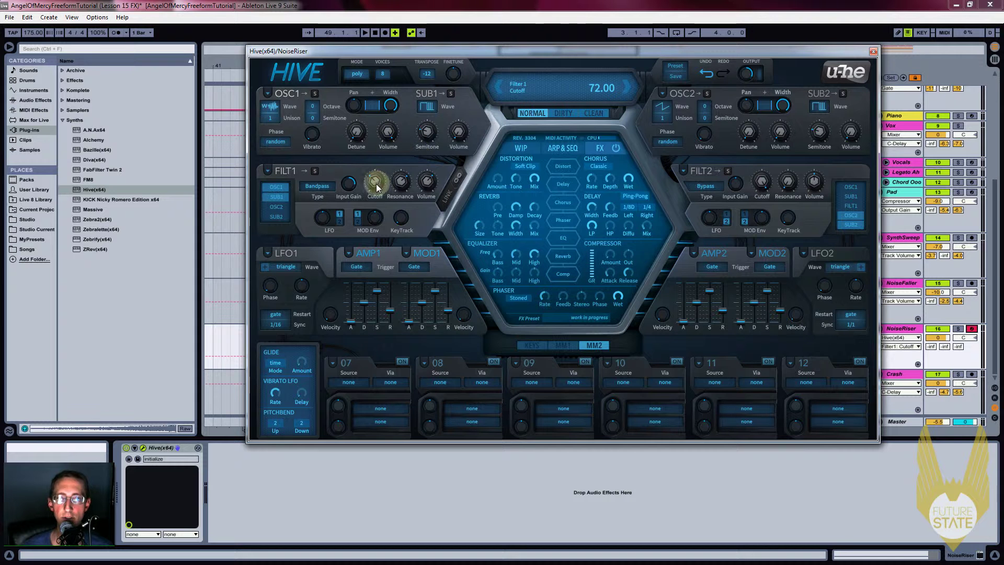
{"action": "scroll", "coordinate": [375, 187], "scroll_direction": "up", "scroll_amount": 3}
{"action": "left_click_drag", "start_coordinate": [372, 186], "coordinate": [373, 193]}
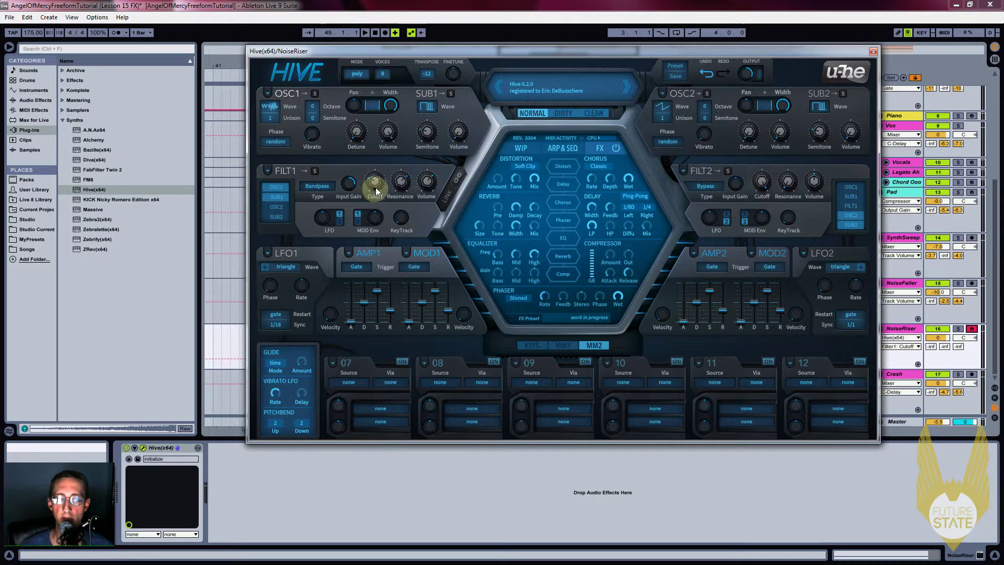
{"action": "left_click_drag", "start_coordinate": [375, 185], "coordinate": [378, 146]}
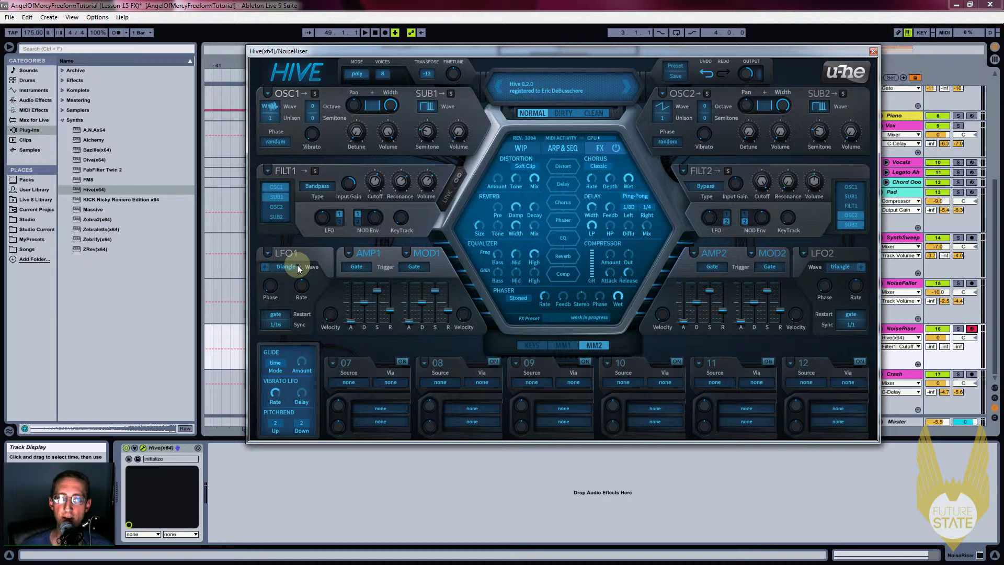
Set LFO1's restart mode to sync and its sync rate to 8/1.
{"action": "left_click", "coordinate": [277, 314]}
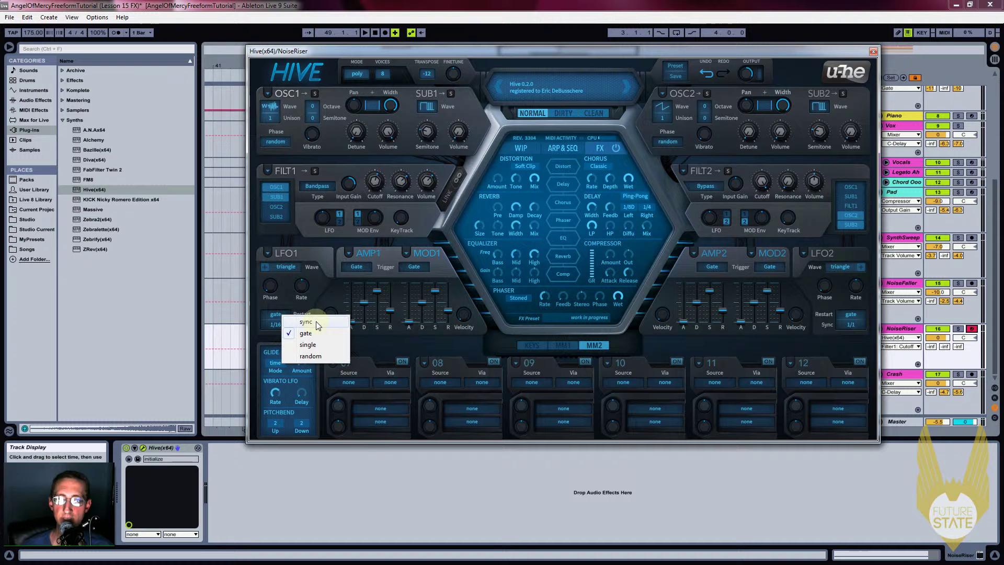
{"action": "left_click", "coordinate": [318, 324]}
{"action": "left_click", "coordinate": [278, 325]}
{"action": "left_click", "coordinate": [305, 322]}
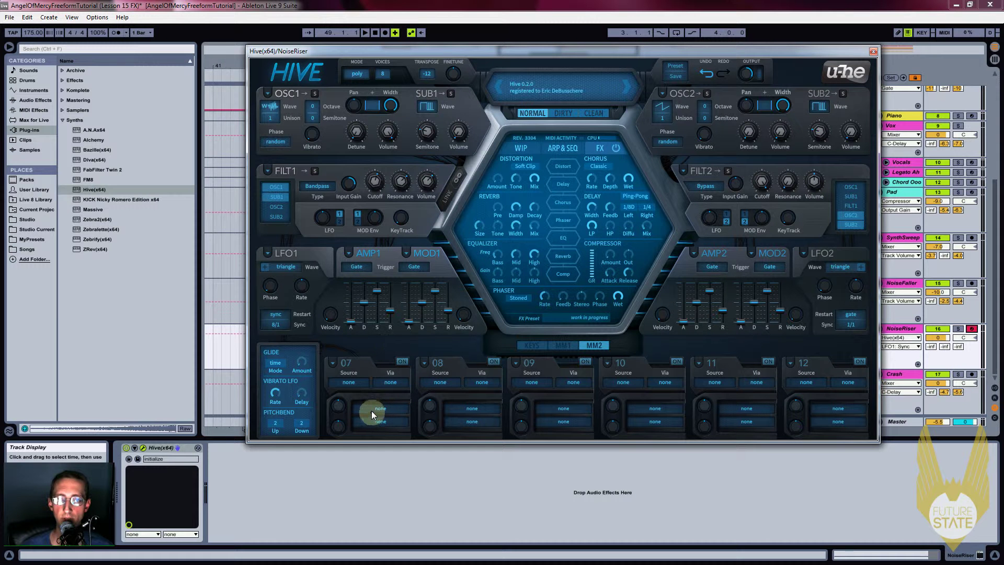
Route LFO1 to filter 1's cutoff in modulation matrix slot 07 and raise the modulation depth.
{"action": "left_click_drag", "start_coordinate": [369, 409], "coordinate": [374, 182]}
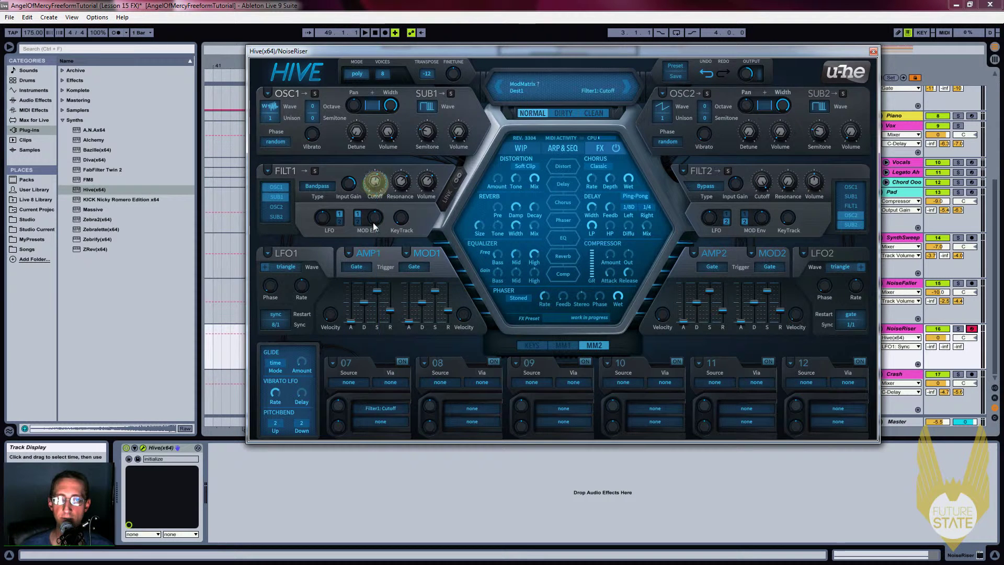
{"action": "left_click", "coordinate": [347, 382]}
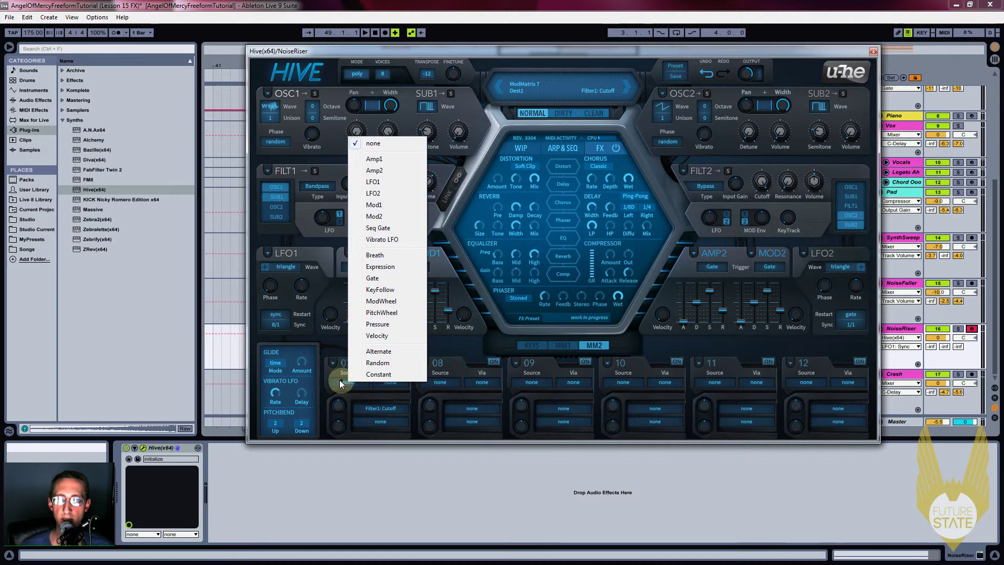
{"action": "left_click", "coordinate": [376, 184]}
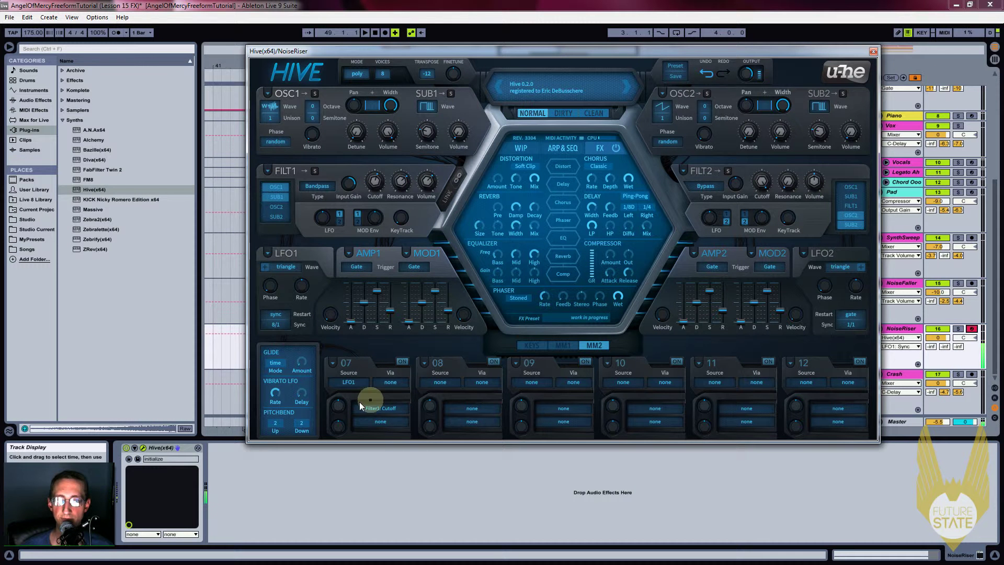
{"action": "left_click_drag", "start_coordinate": [337, 409], "coordinate": [339, 396]}
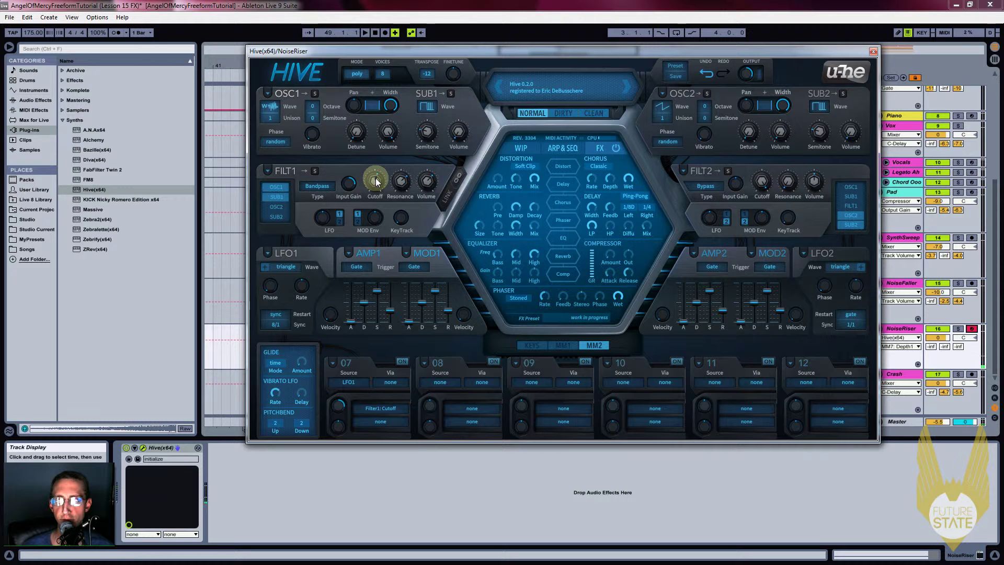
Set LFO1's restart mode to gate and fine-tune filter 1's cutoff under the modulation.
{"action": "left_click", "coordinate": [283, 315]}
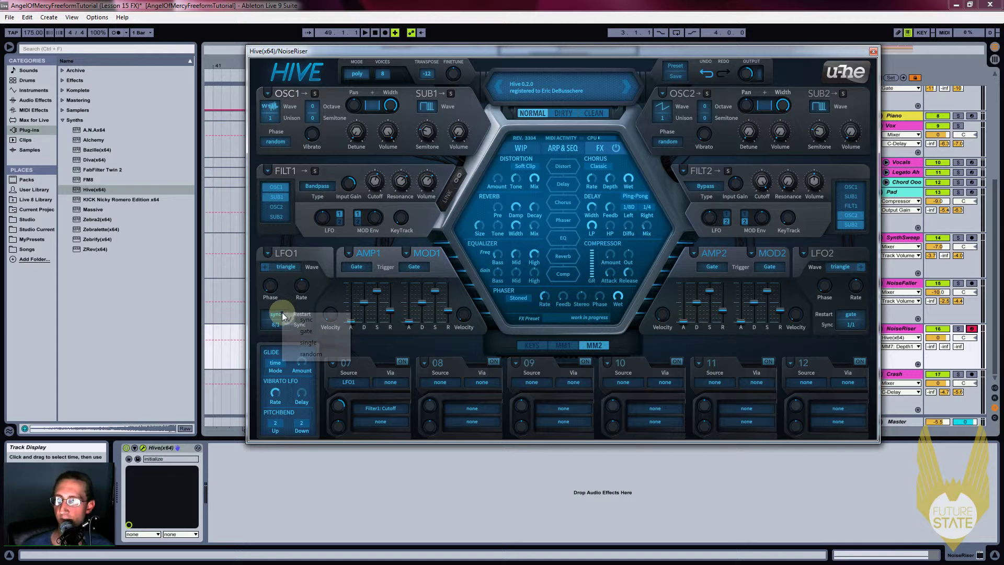
{"action": "left_click", "coordinate": [306, 331]}
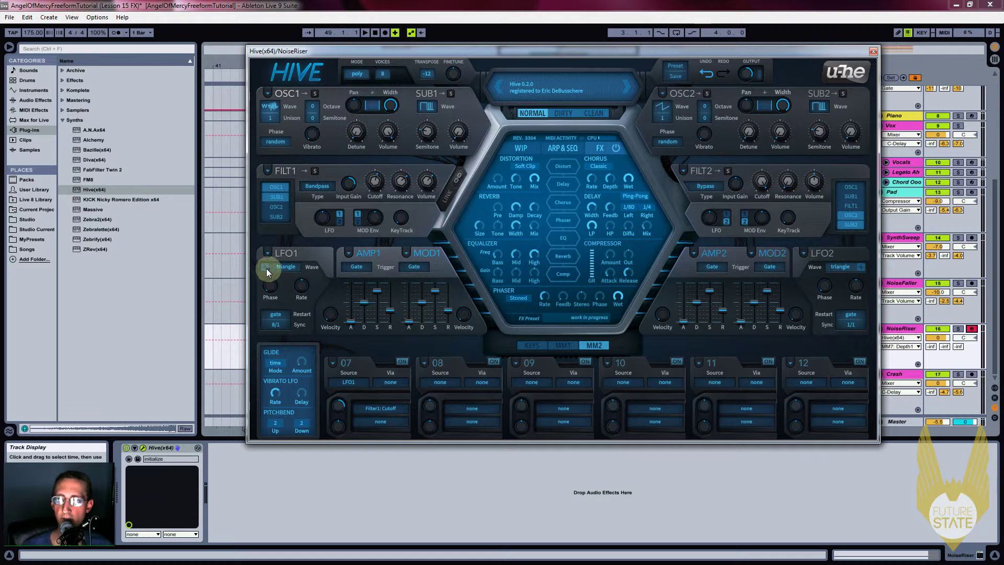
{"action": "left_click", "coordinate": [339, 406]}
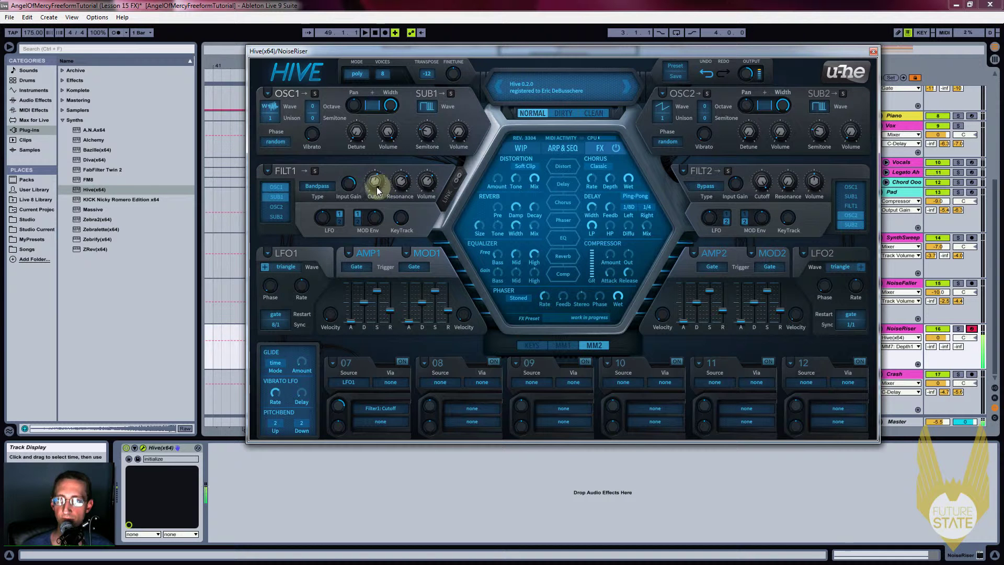
{"action": "mouse_move", "coordinate": [376, 184]}
{"action": "left_mouse_down"}
{"action": "mouse_move", "coordinate": [366, 216]}
{"action": "mouse_move", "coordinate": [377, 187]}
{"action": "left_mouse_up"}
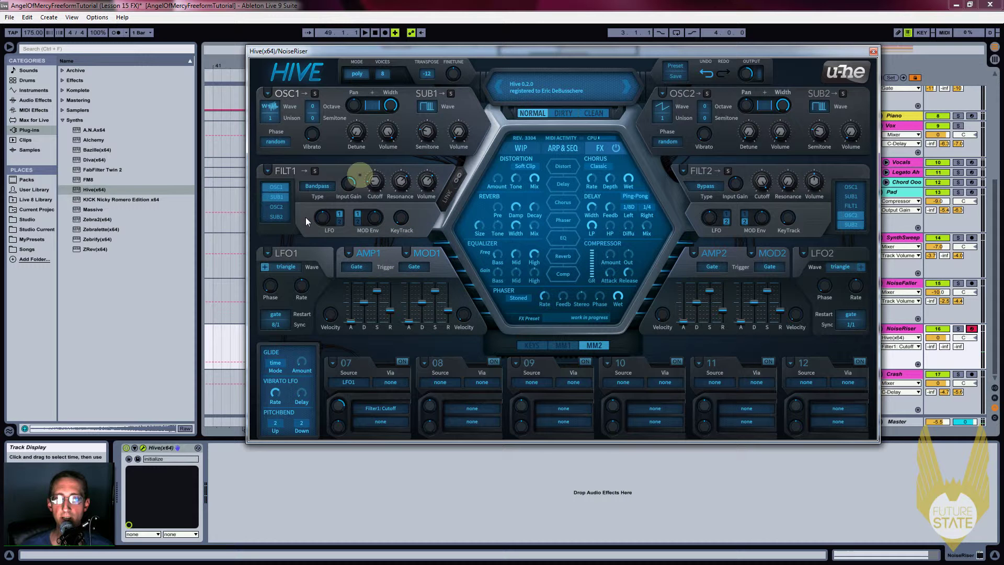
Adjust LFO1's rate knob and enable the Phaser effect.
{"action": "left_click", "coordinate": [303, 287]}
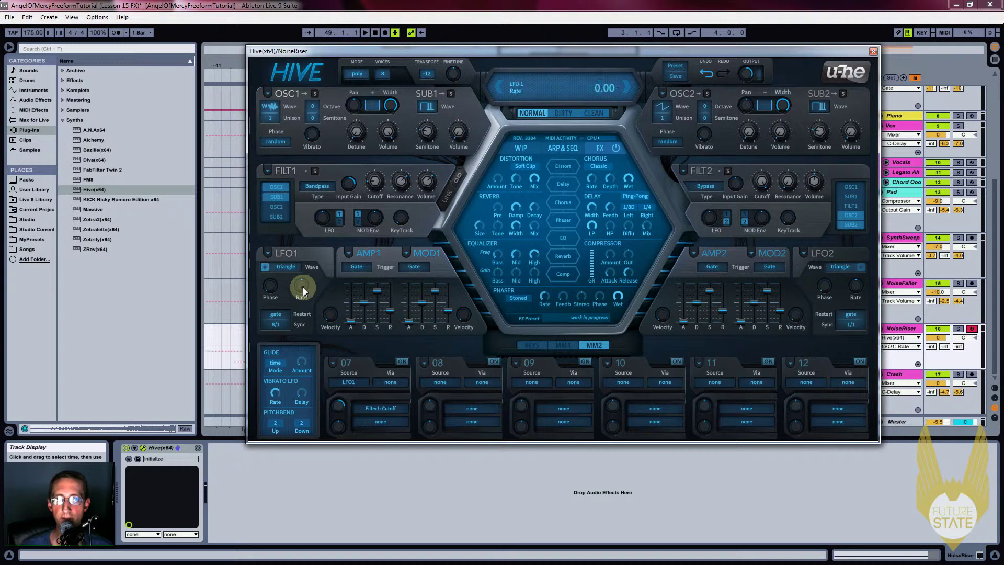
{"action": "left_click_drag", "start_coordinate": [300, 292], "coordinate": [300, 296]}
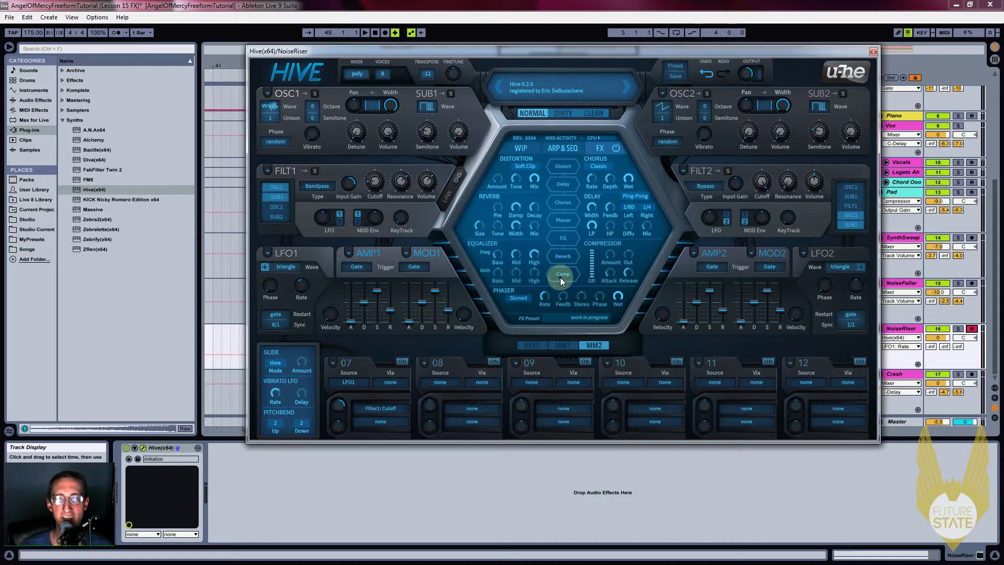
{"action": "left_click", "coordinate": [557, 221]}
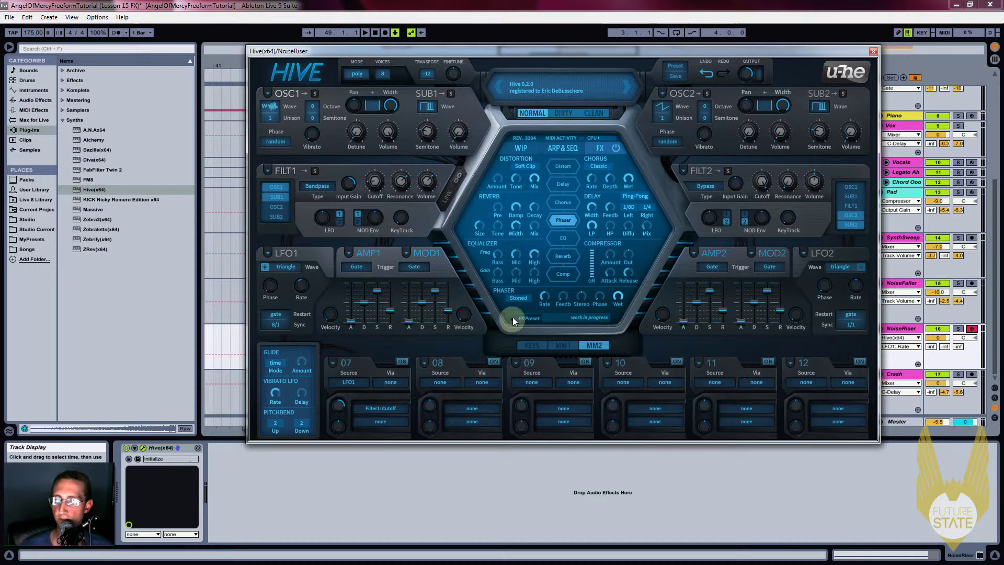
Switch the Phaser type to Flanged and adjust its feedback and stereo amounts.
{"action": "left_click", "coordinate": [517, 298]}
{"action": "left_click", "coordinate": [533, 316]}
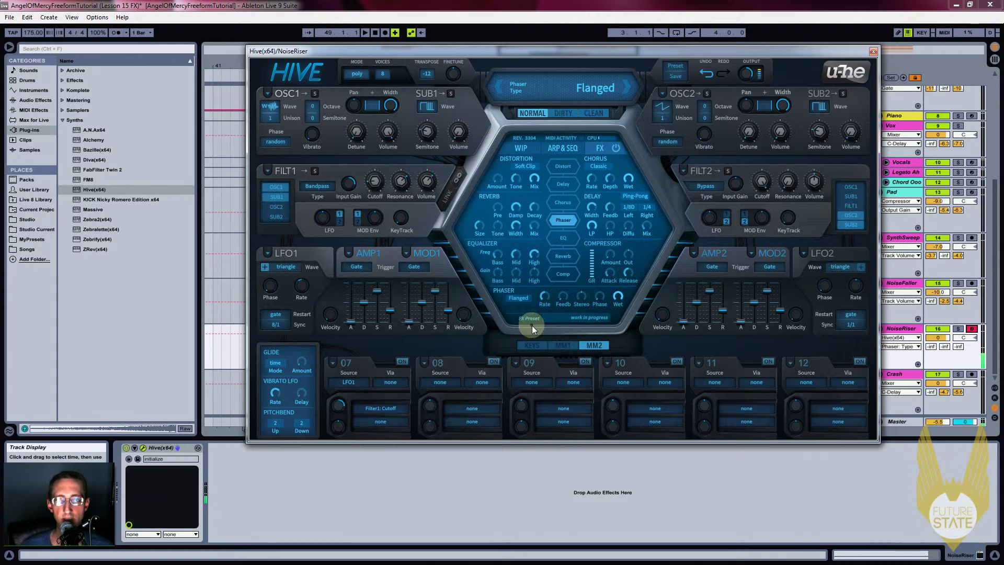
{"action": "left_click_drag", "start_coordinate": [561, 301], "coordinate": [568, 238]}
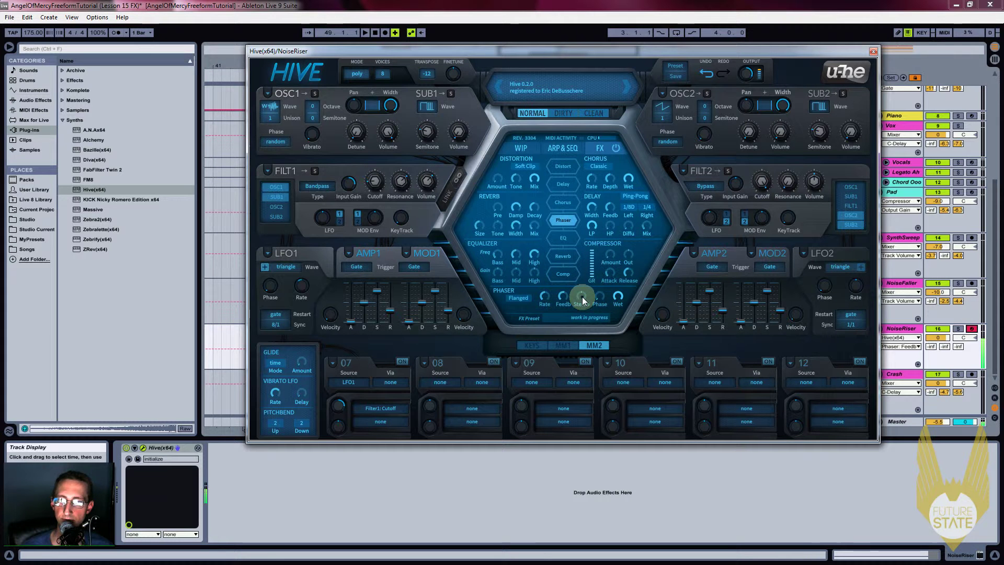
{"action": "left_click_drag", "start_coordinate": [582, 299], "coordinate": [592, 273]}
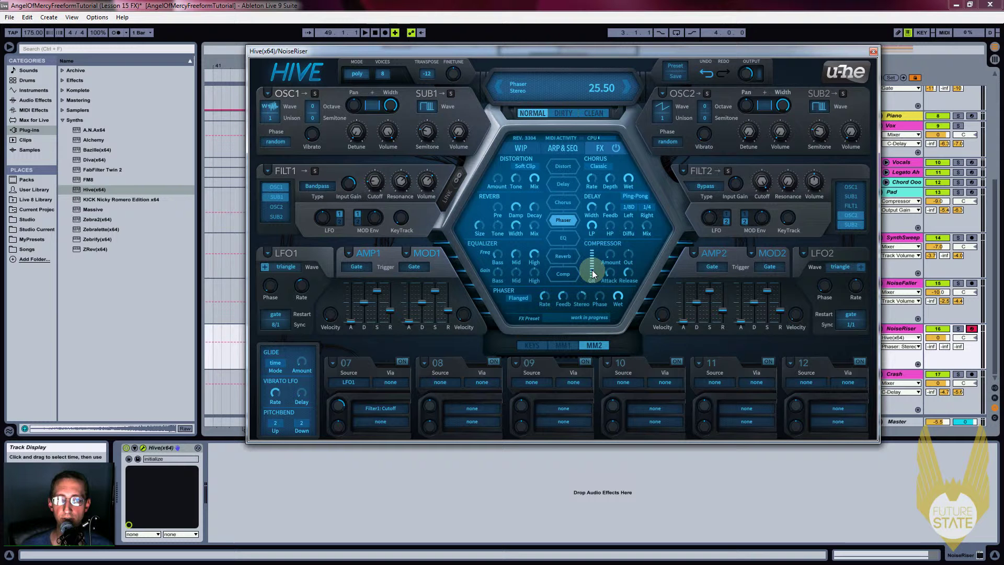
{"action": "left_click_drag", "start_coordinate": [582, 296], "coordinate": [626, 326]}
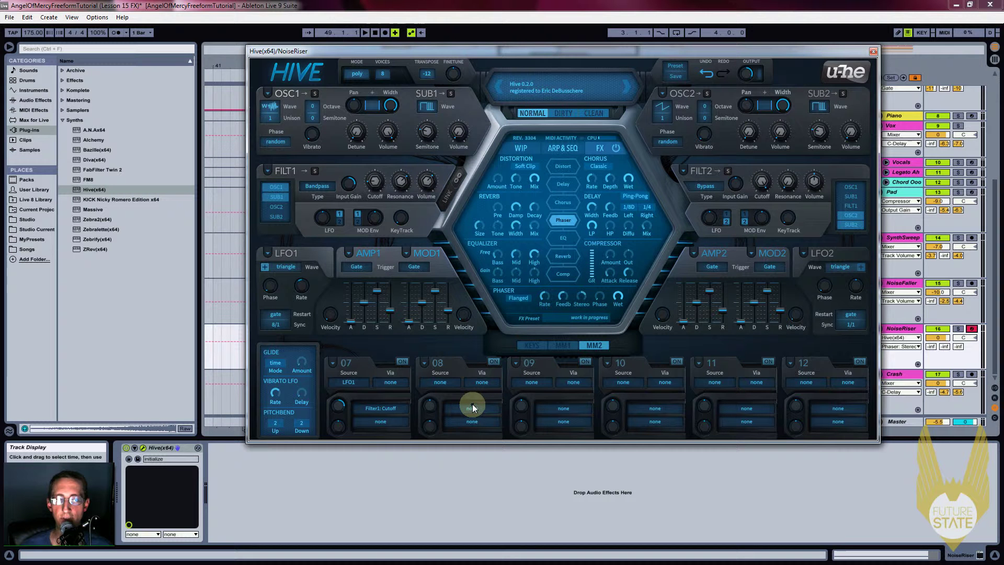
Route LFO1 to the Phaser's rate and feedback in modulation matrix slot 08.
{"action": "left_click", "coordinate": [444, 381]}
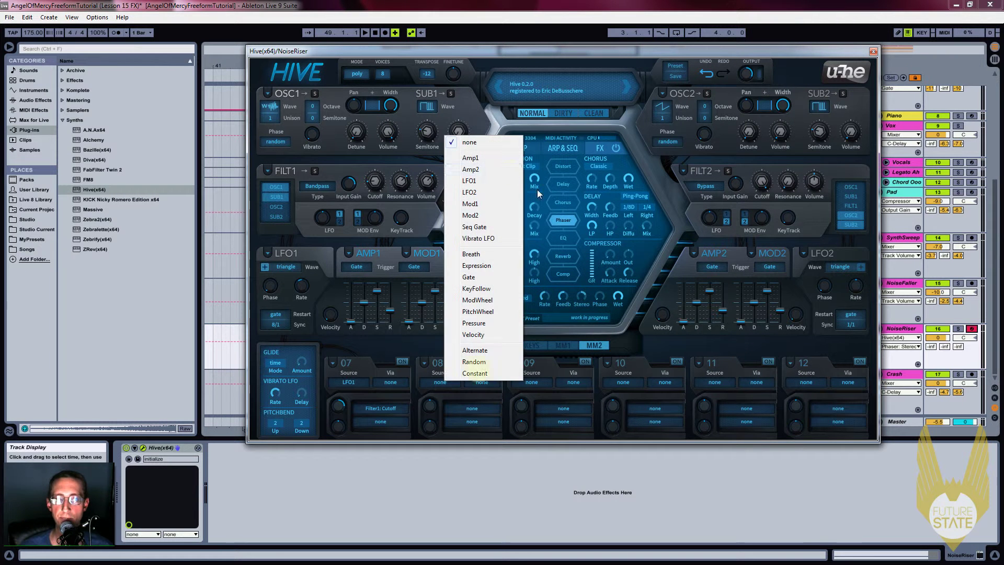
{"action": "left_click", "coordinate": [480, 180]}
{"action": "left_click_drag", "start_coordinate": [461, 411], "coordinate": [545, 300]}
{"action": "left_click", "coordinate": [469, 426]}
{"action": "left_click_drag", "start_coordinate": [468, 421], "coordinate": [565, 298]}
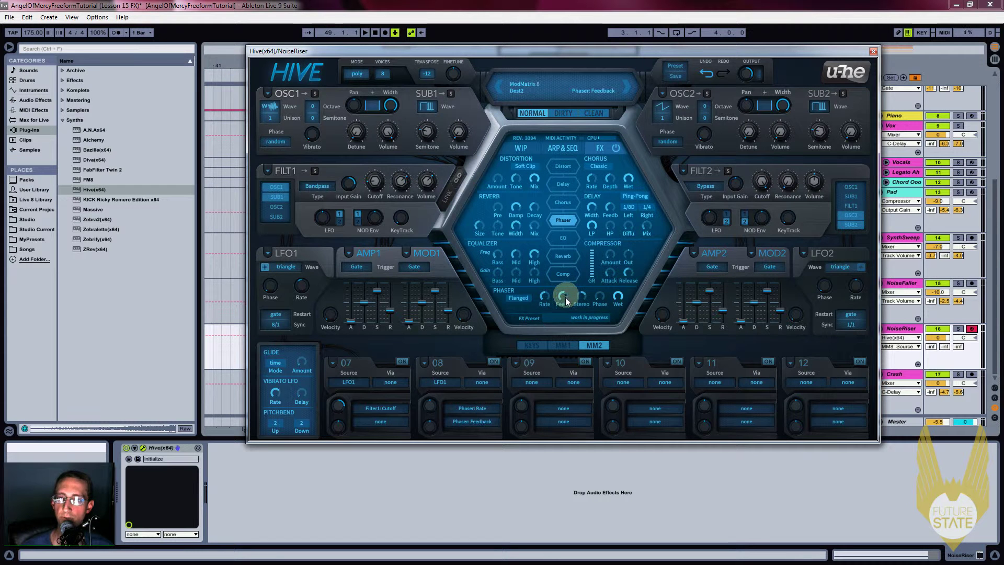
Fine-tune the Phaser's feedback and rate, and raise the modulation depths in slot 08.
{"action": "left_click", "coordinate": [562, 302]}
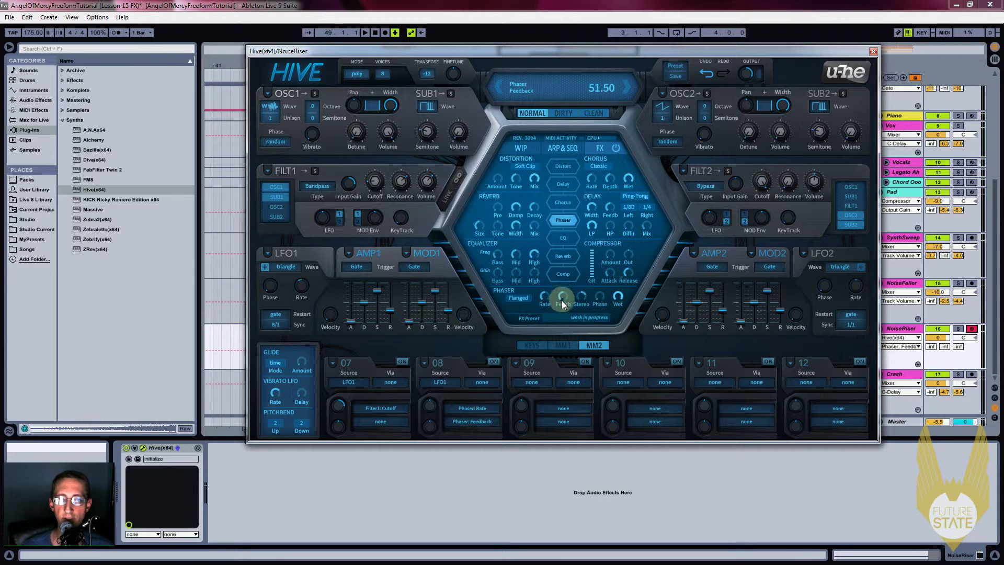
{"action": "left_click", "coordinate": [544, 298]}
{"action": "left_click_drag", "start_coordinate": [546, 299], "coordinate": [546, 302]}
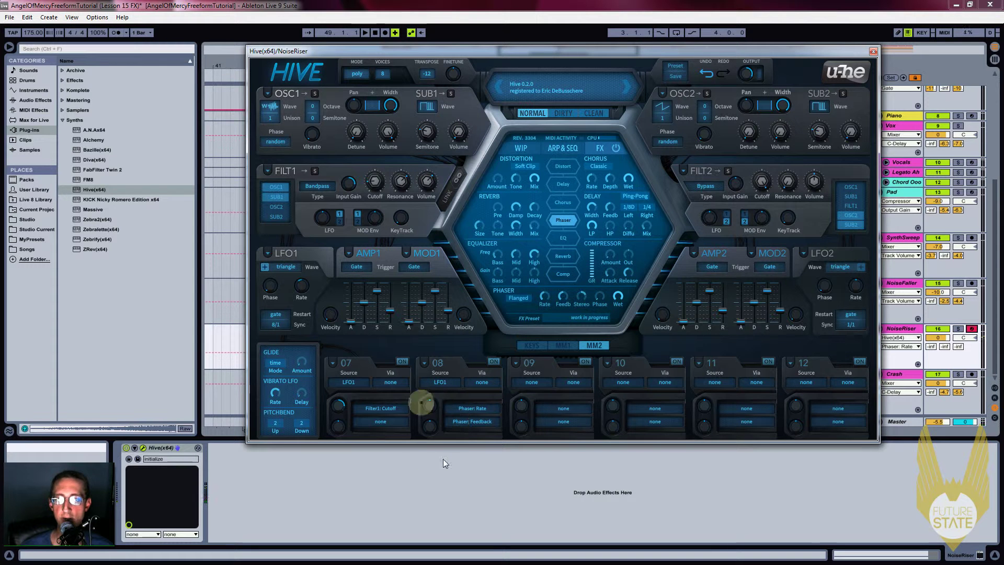
{"action": "left_click_drag", "start_coordinate": [431, 406], "coordinate": [440, 390]}
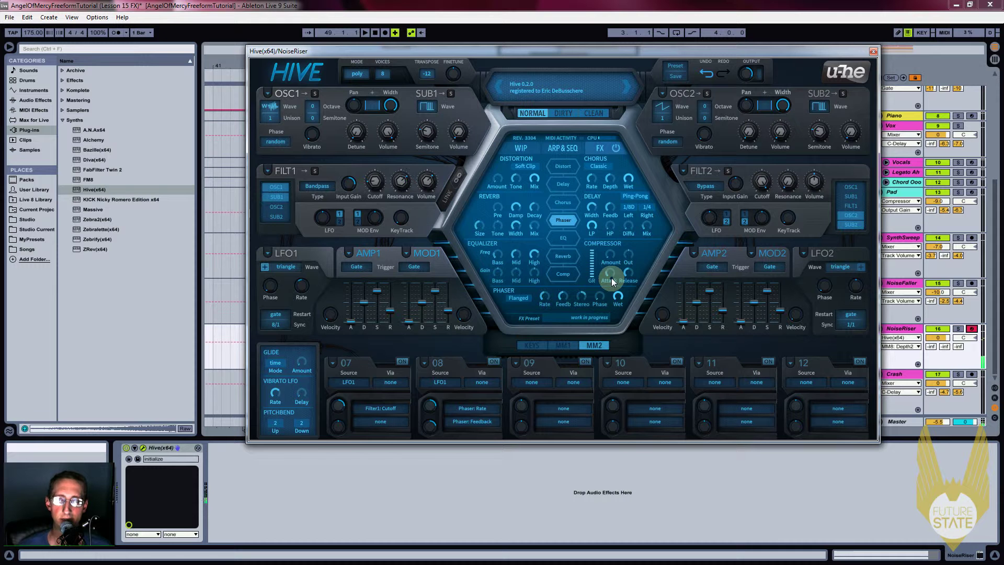
Enable the Compressor effect and set its amount to 65%.
{"action": "left_click", "coordinate": [563, 276]}
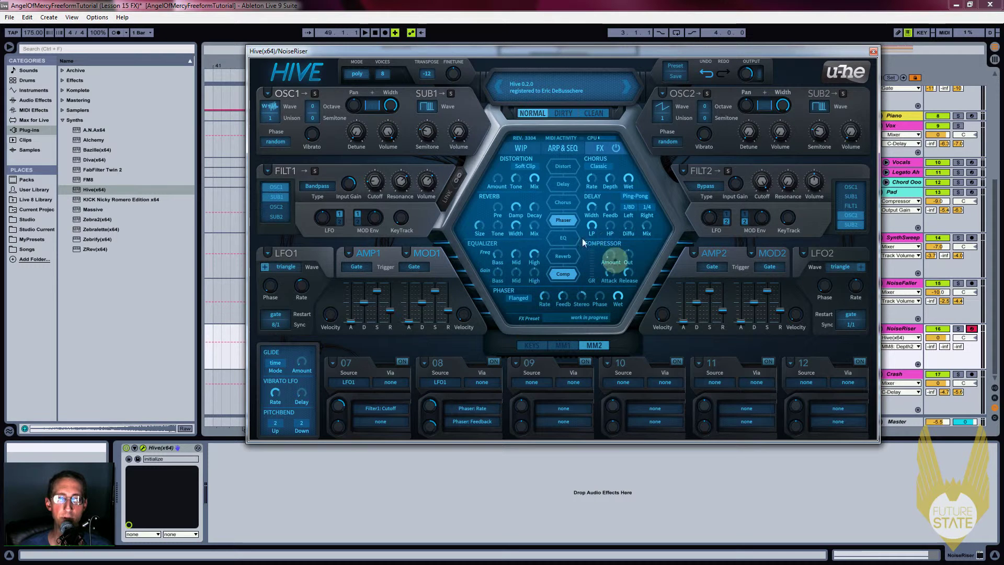
{"action": "left_click_drag", "start_coordinate": [610, 255], "coordinate": [619, 205]}
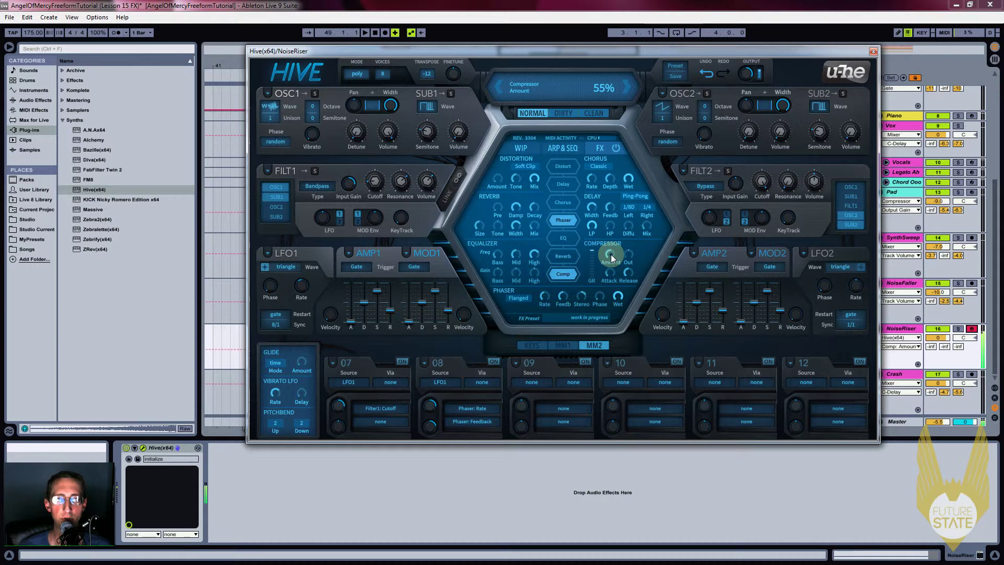
{"action": "left_click_drag", "start_coordinate": [611, 258], "coordinate": [610, 253]}
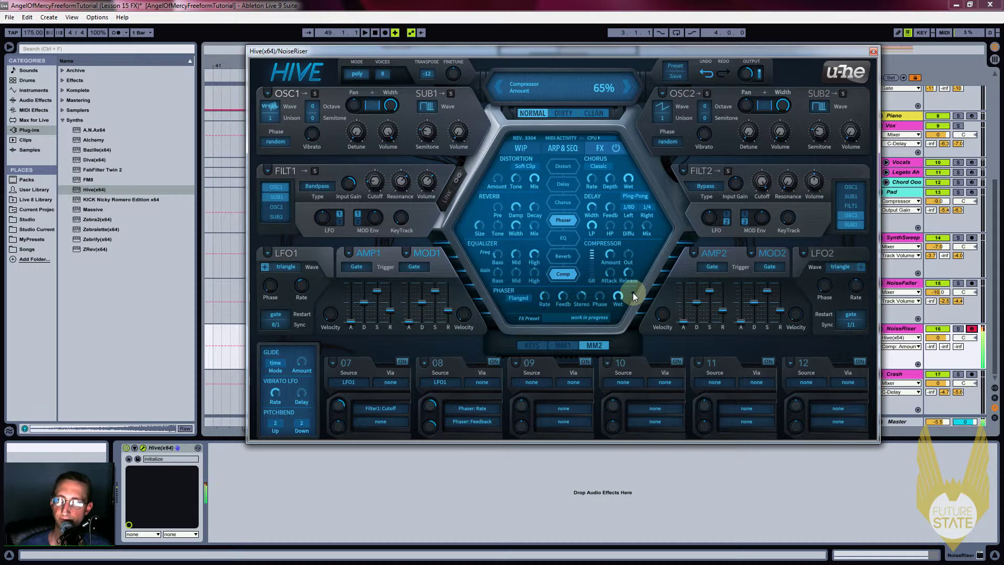
Set slot 07's filter cutoff modulation depth to 52 and the main output to 74.
{"action": "mouse_move", "coordinate": [745, 73]}
{"action": "left_mouse_down"}
{"action": "mouse_move", "coordinate": [746, 90]}
{"action": "mouse_move", "coordinate": [748, 78]}
{"action": "left_mouse_up"}
{"action": "double_click", "coordinate": [747, 78]}
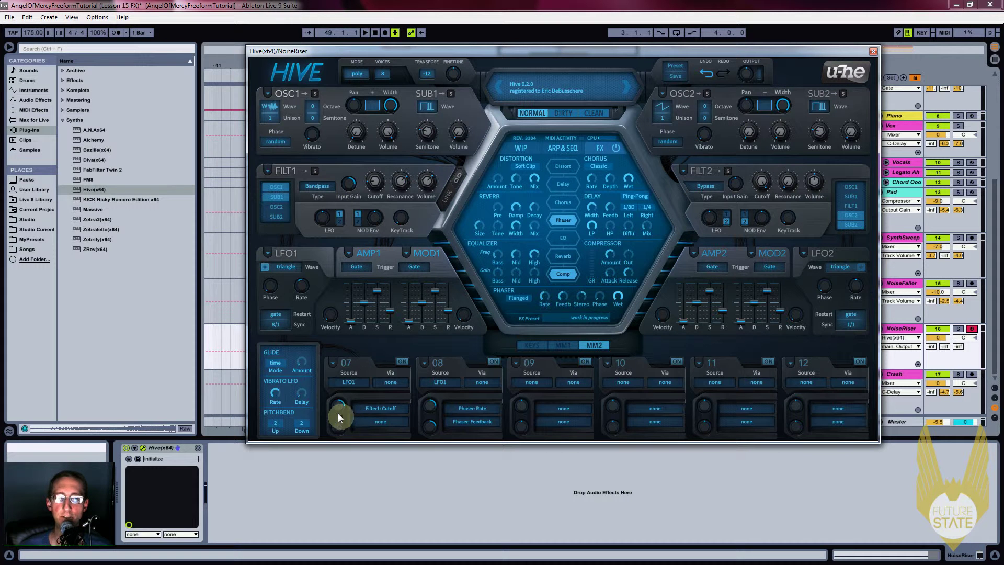
{"action": "left_click_drag", "start_coordinate": [337, 410], "coordinate": [338, 406]}
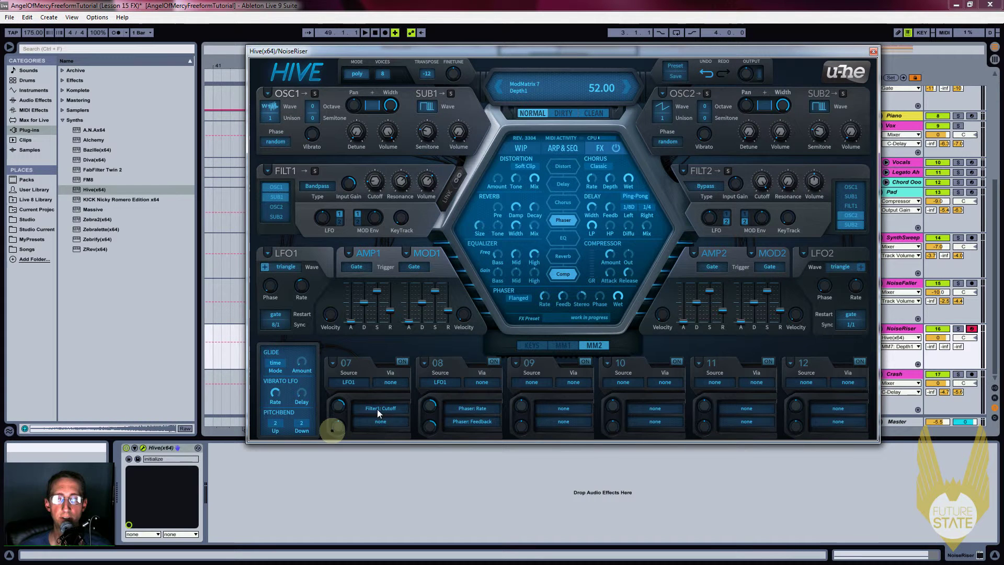
{"action": "left_click_drag", "start_coordinate": [747, 77], "coordinate": [743, 83]}
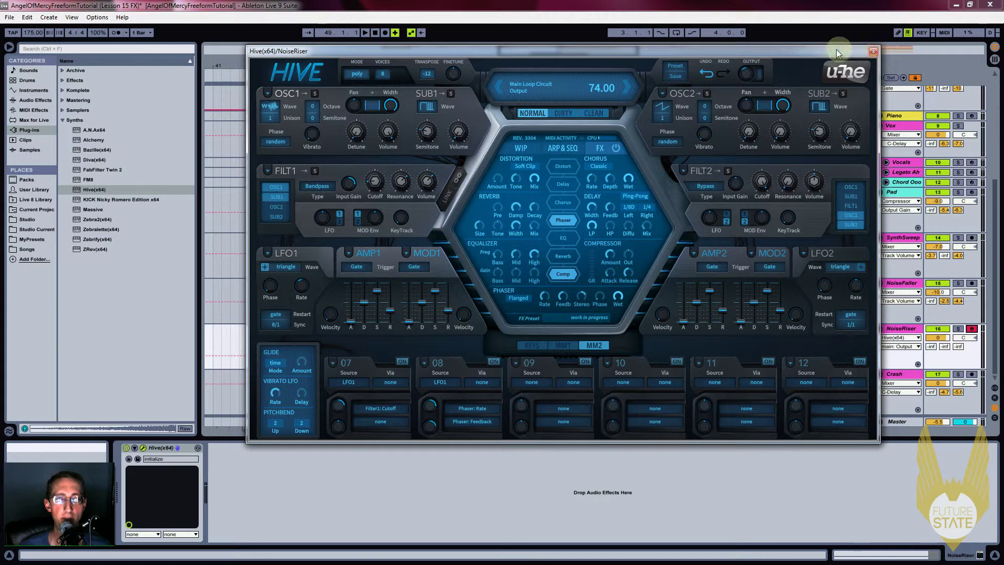
Shrink the Hive interface and move its window clear of the NoiseRiser clip.
{"action": "left_click_drag", "start_coordinate": [852, 51], "coordinate": [764, 104]}
{"action": "right_click", "coordinate": [556, 165]}
{"action": "left_click", "coordinate": [570, 174]}
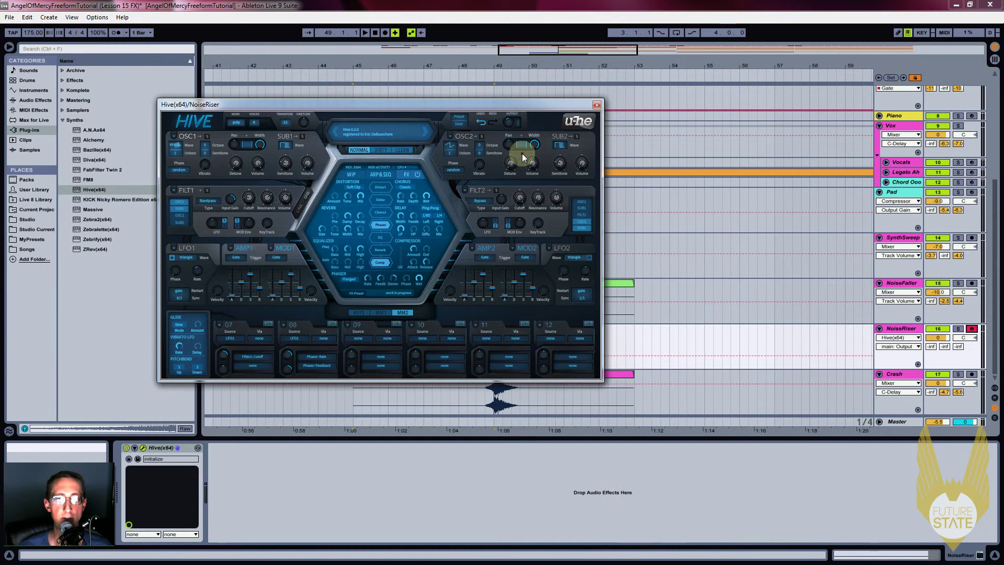
{"action": "left_click_drag", "start_coordinate": [502, 103], "coordinate": [558, 36]}
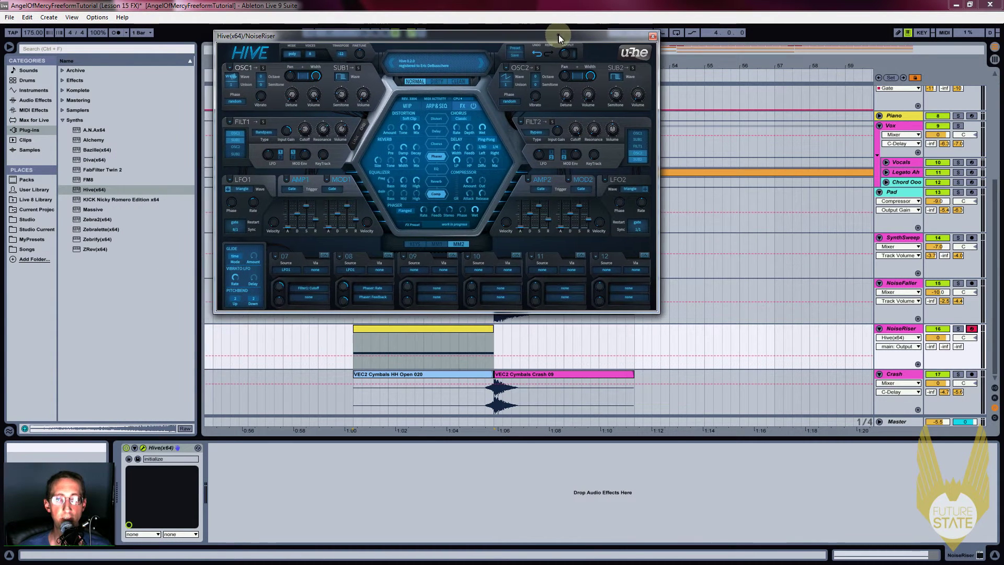
Solo the NoiseRiser track, play its clip, and open the clip's notes for editing.
{"action": "left_click", "coordinate": [359, 329]}
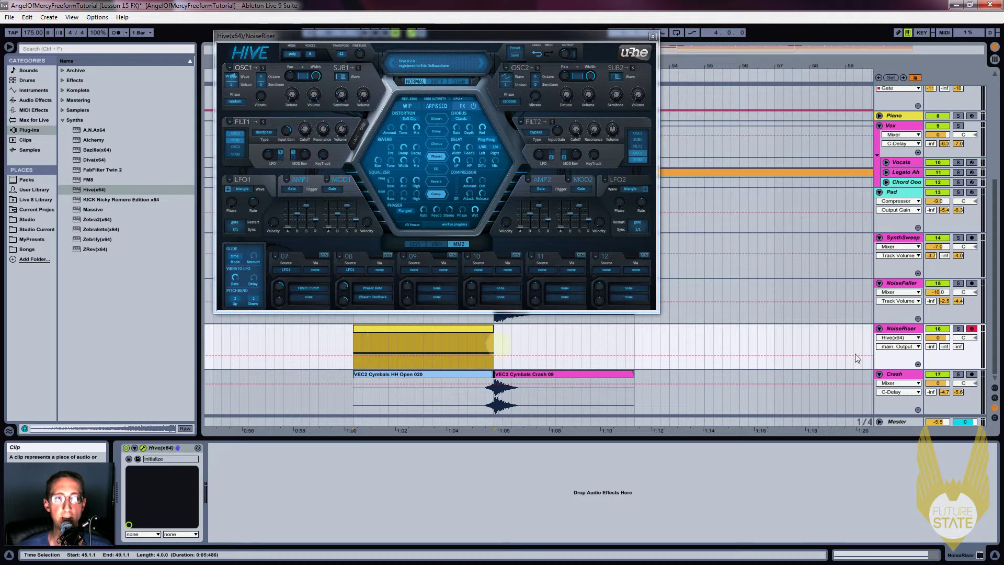
{"action": "left_click", "coordinate": [959, 329]}
{"action": "key", "text": "space"}
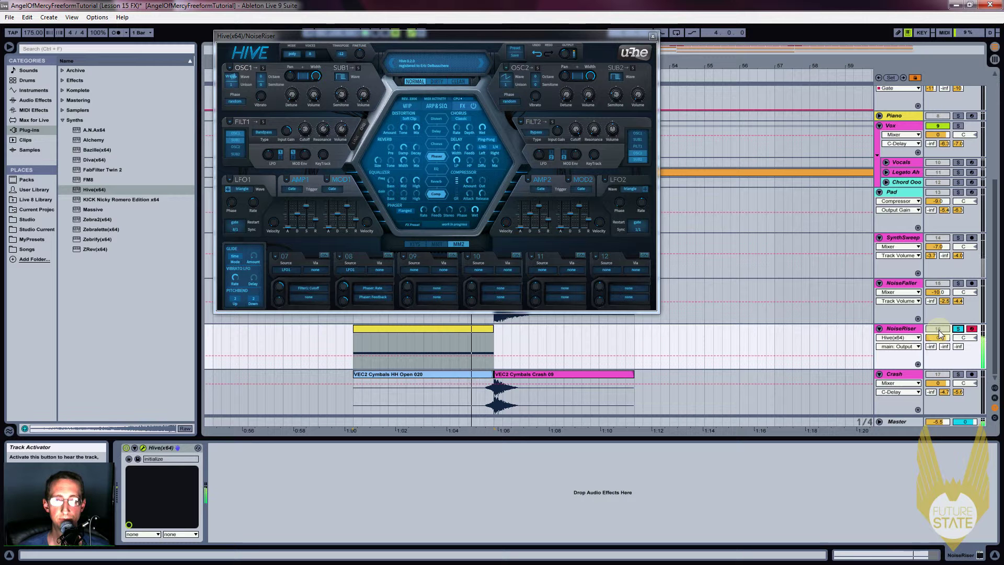
{"action": "left_click", "coordinate": [367, 330]}
{"action": "double_click", "coordinate": [366, 328]}
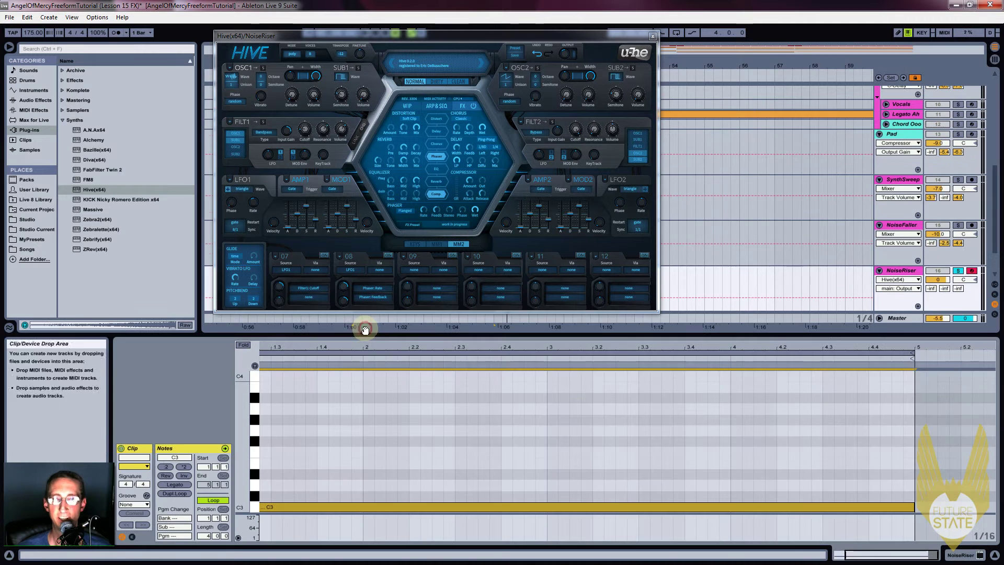
{"action": "left_click", "coordinate": [175, 494]}
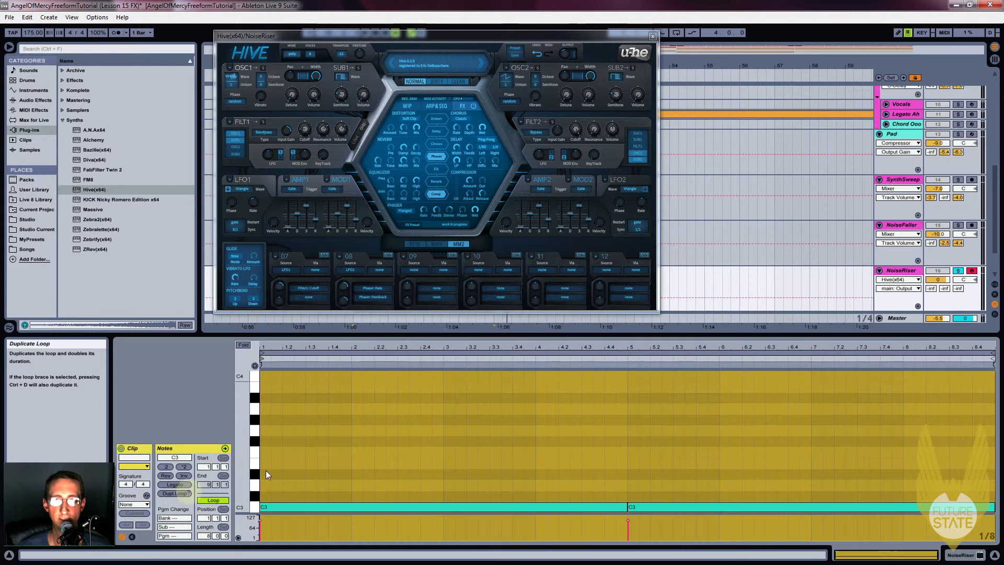
{"action": "left_click", "coordinate": [415, 490]}
{"action": "key", "text": "ctrl+z"}
Stretch the C3 note to double length and extend the clip's loop to 8 bars.
{"action": "left_click", "coordinate": [183, 470]}
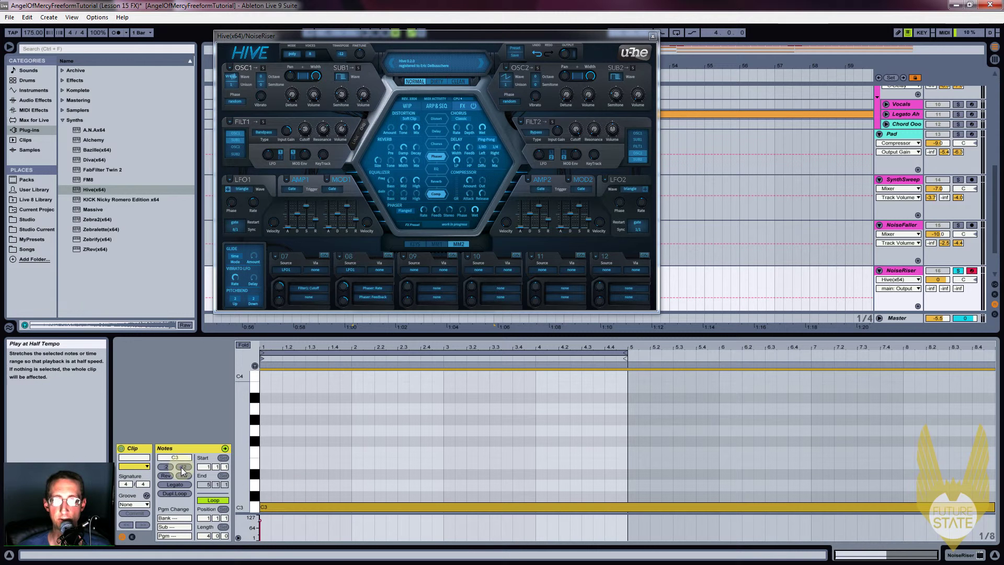
{"action": "left_click", "coordinate": [988, 353]}
{"action": "left_click", "coordinate": [615, 344]}
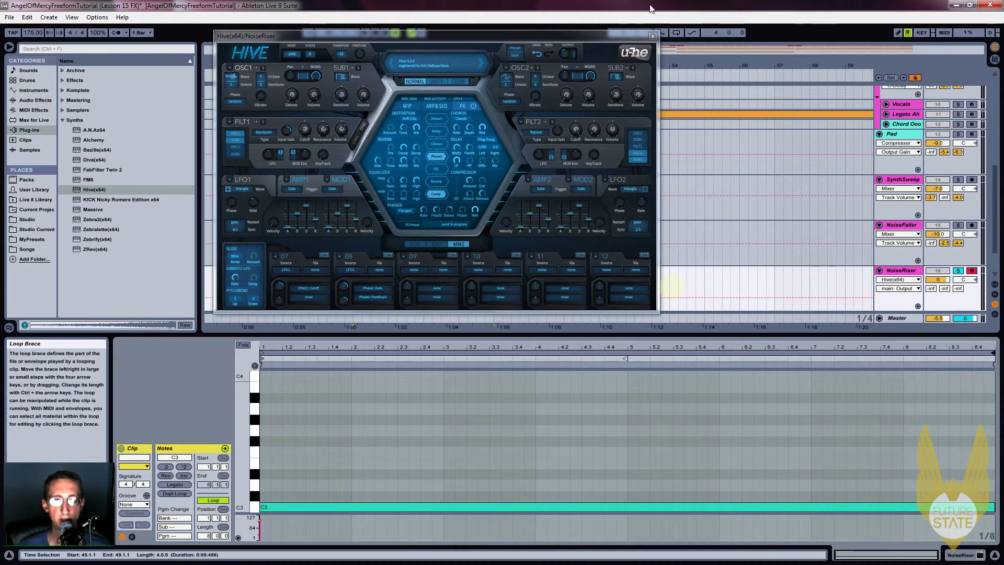
Move the Hive window aside, extend the NoiseRiser clip's start back before bar 41, and audition it from bar 42.
{"action": "left_click_drag", "start_coordinate": [566, 36], "coordinate": [896, 63]}
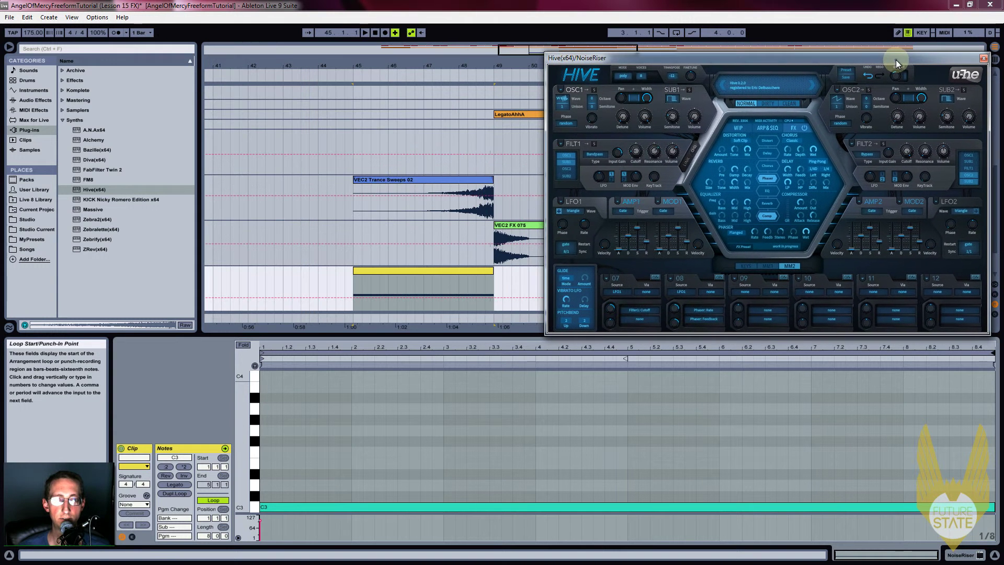
{"action": "left_click_drag", "start_coordinate": [354, 272], "coordinate": [167, 285]}
{"action": "left_click", "coordinate": [262, 67]}
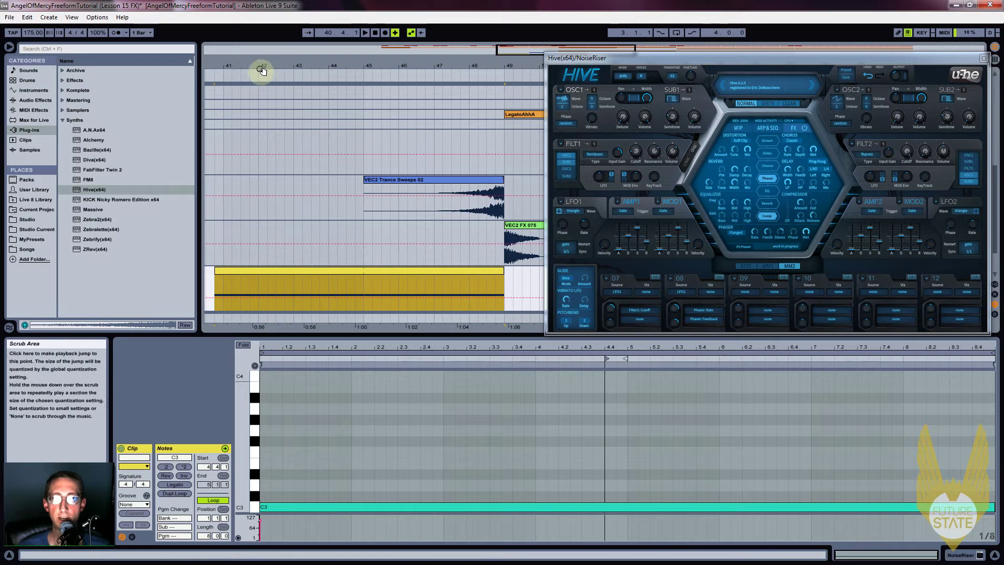
{"action": "left_click", "coordinate": [264, 259]}
{"action": "key", "text": "space"}
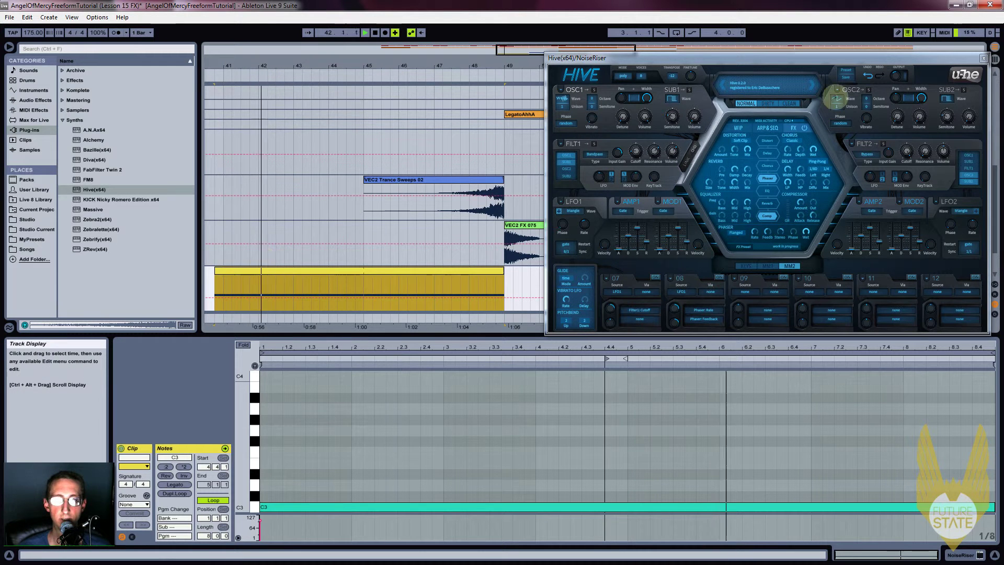
{"action": "key", "text": "space"}
{"action": "left_click_drag", "start_coordinate": [319, 65], "coordinate": [319, 60]}
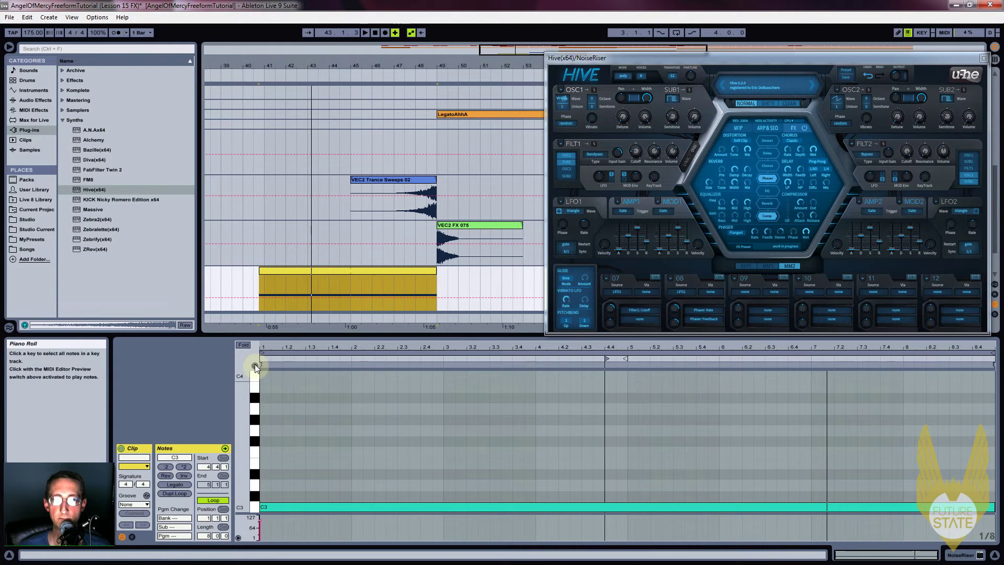
Set the NoiseRiser clip's start marker to 1.1.1 and its end marker to 9.1.1, checking playback.
{"action": "left_click", "coordinate": [345, 271]}
{"action": "key", "text": "space"}
{"action": "key", "text": "space"}
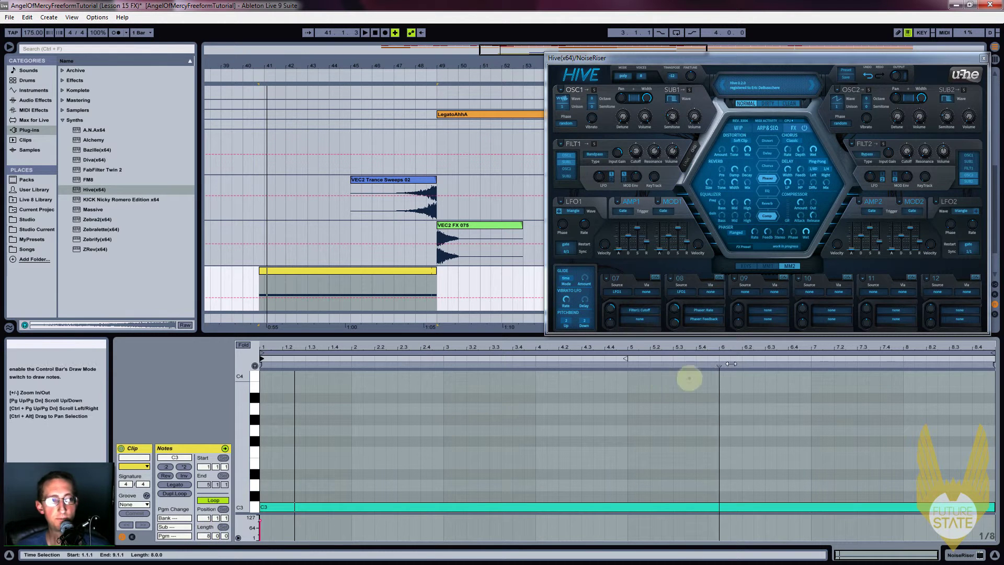
{"action": "left_click_drag", "start_coordinate": [629, 363], "coordinate": [988, 361]}
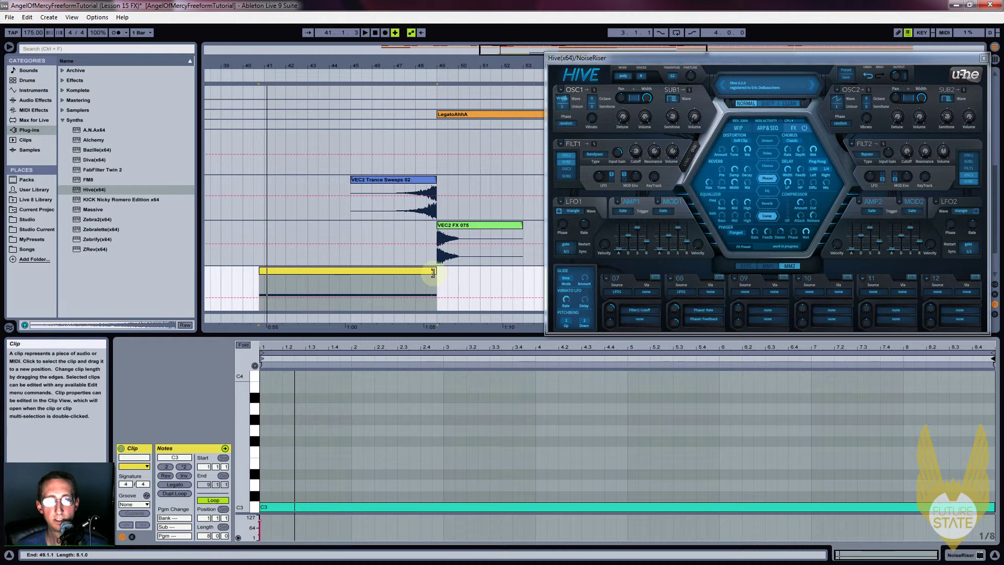
Reposition and resize the NoiseRiser clip to span 41.1.1 to 49.1.1, and play it back.
{"action": "left_click_drag", "start_coordinate": [434, 271], "coordinate": [426, 272]}
{"action": "left_click_drag", "start_coordinate": [290, 269], "coordinate": [319, 275]}
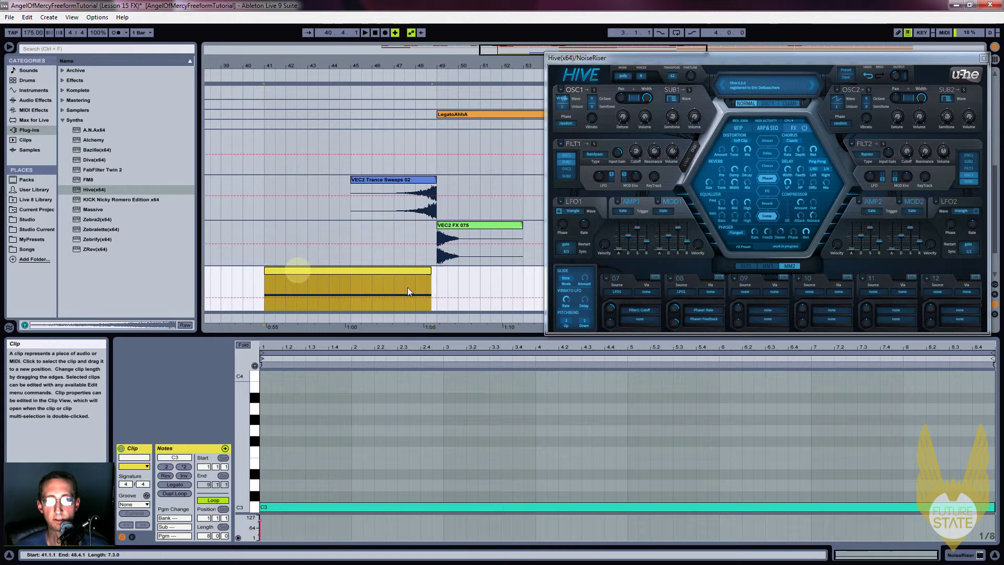
{"action": "left_click_drag", "start_coordinate": [432, 271], "coordinate": [437, 271]}
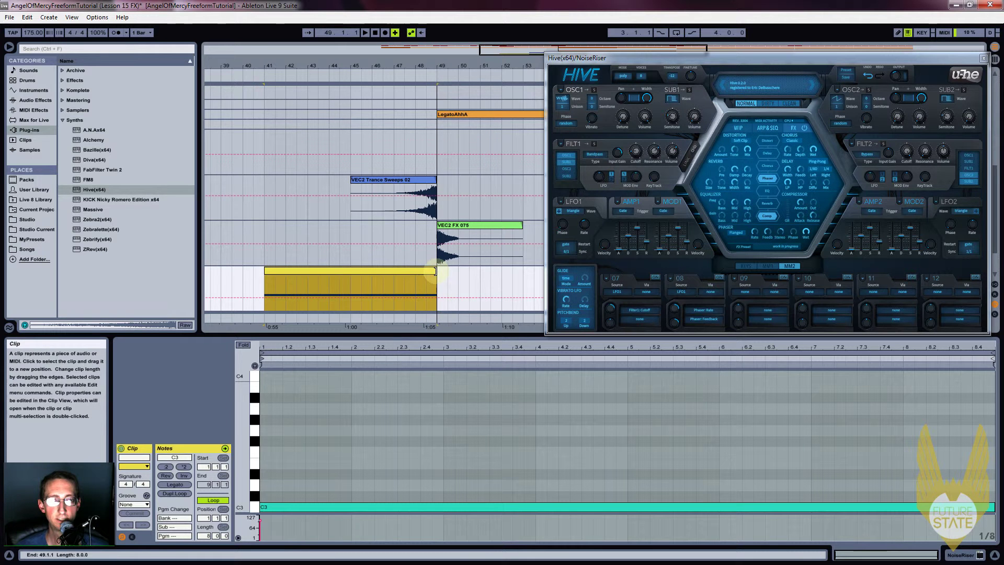
{"action": "key", "text": "space"}
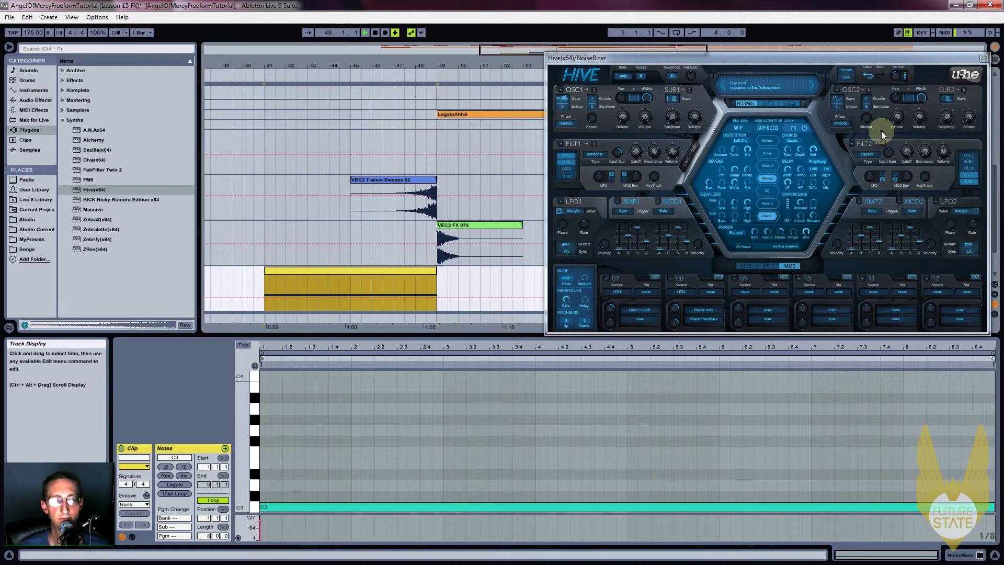
Close the Hive window and set the NoiseRiser track's sends to -3.7 dB for B-LongVerb and -5.3 dB for C-Delay.
{"action": "left_click", "coordinate": [983, 59]}
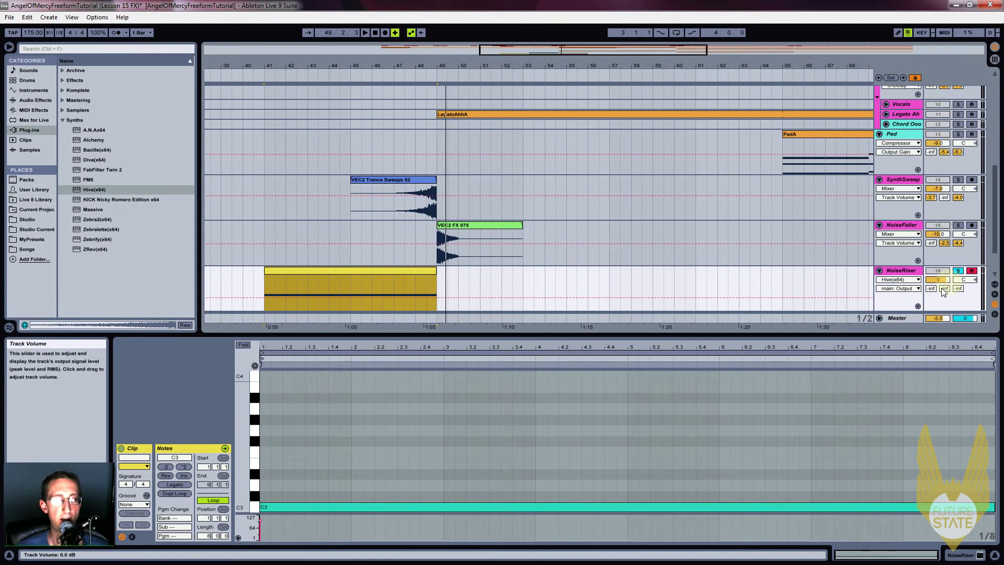
{"action": "mouse_move", "coordinate": [947, 294]}
{"action": "left_mouse_down"}
{"action": "mouse_move", "coordinate": [947, 278]}
{"action": "mouse_move", "coordinate": [966, 288]}
{"action": "left_mouse_up"}
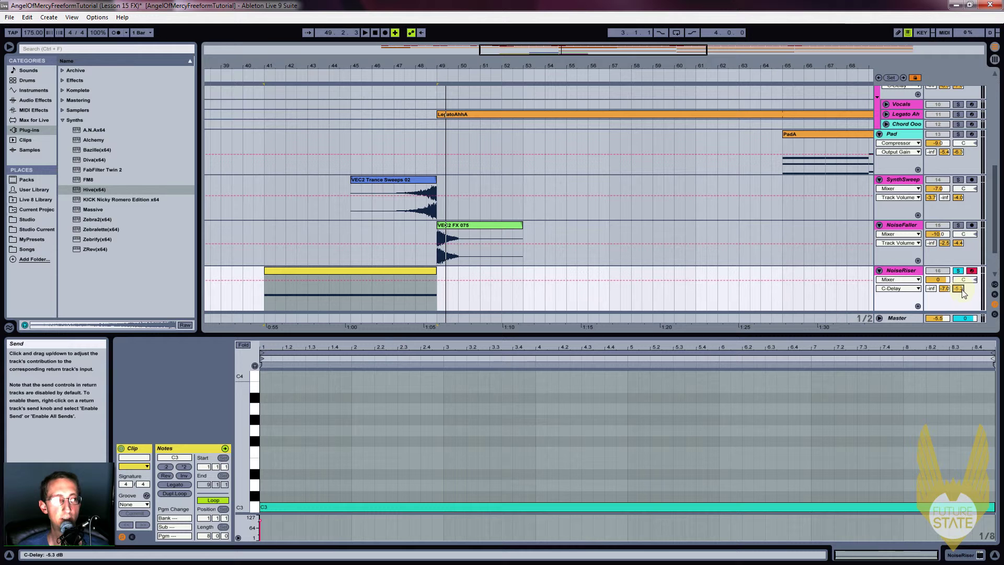
{"action": "left_click", "coordinate": [946, 289]}
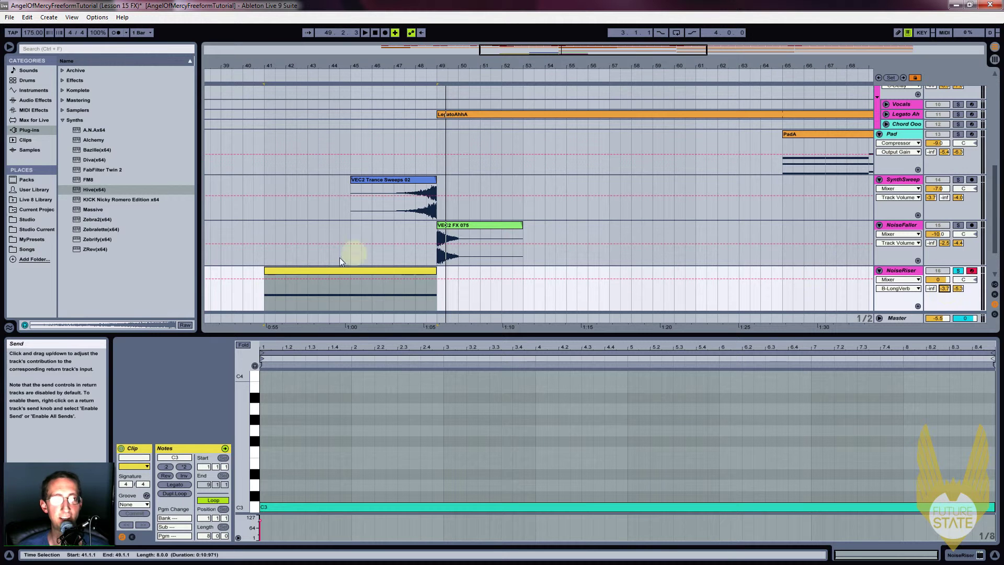
Unsolo the NoiseRiser track, play the arrangement from bar 41, and set the track's volume to -8.0 dB.
{"action": "left_click", "coordinate": [264, 300]}
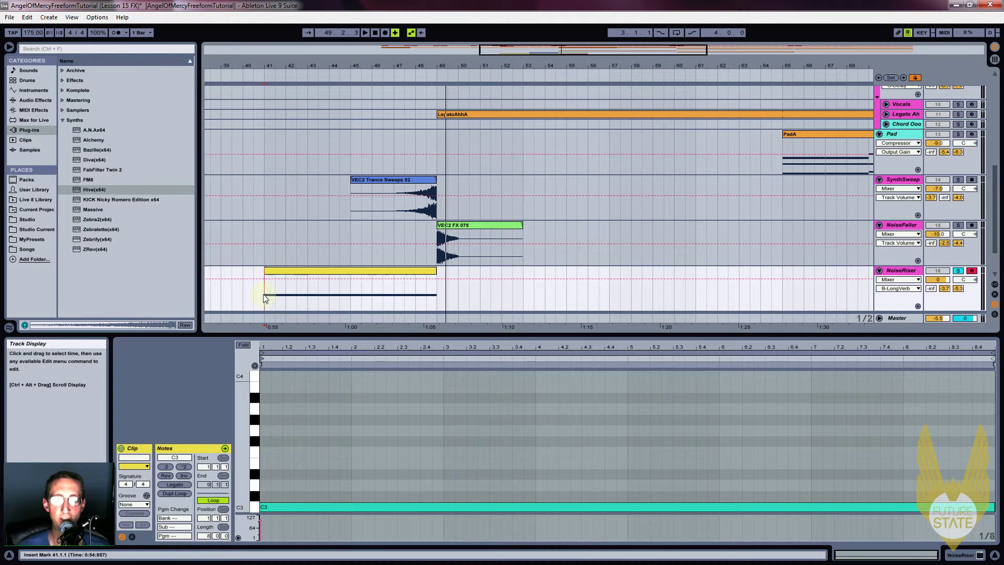
{"action": "left_click", "coordinate": [960, 275]}
{"action": "key", "text": "space"}
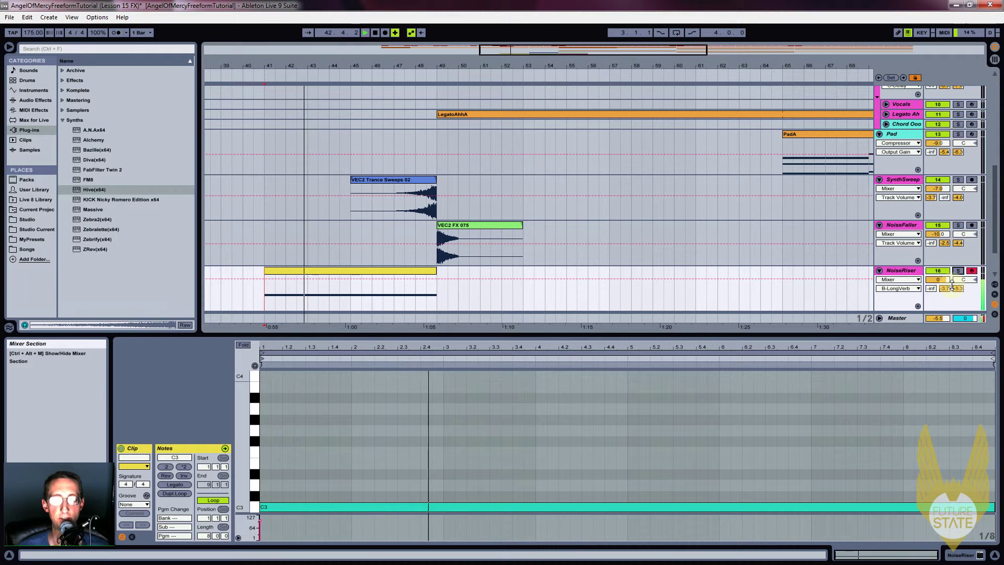
{"action": "left_click_drag", "start_coordinate": [940, 279], "coordinate": [942, 287]}
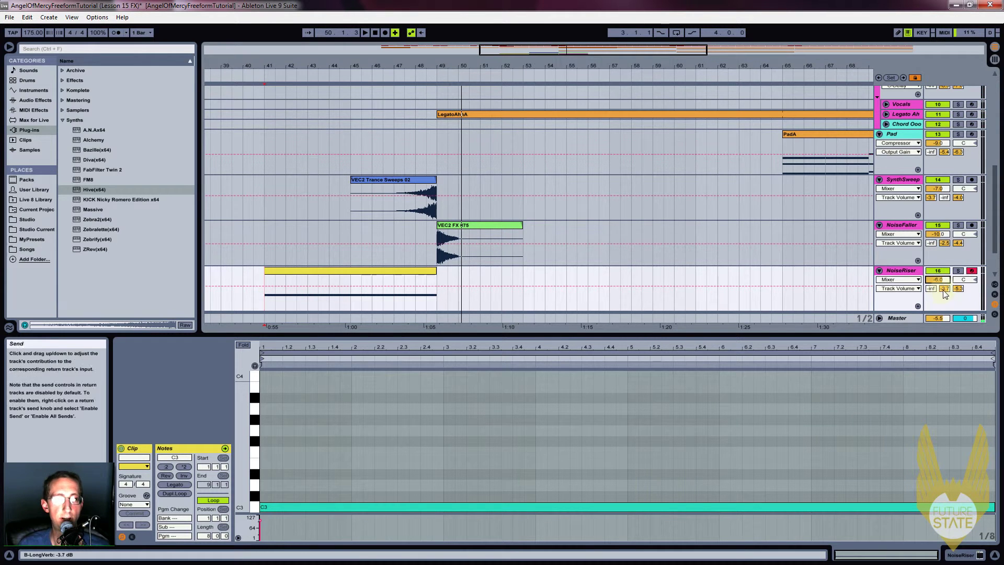
{"action": "key", "text": "Down"}
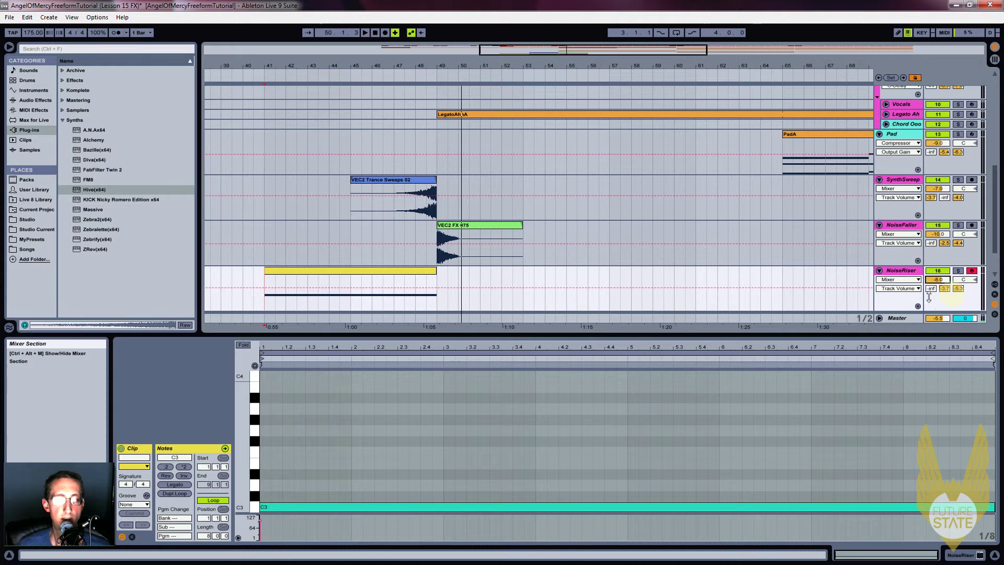
Switch to Session View and add a Compressor after 2C-Aether on the B LongVerb return track.
{"action": "left_click", "coordinate": [794, 282]}
{"action": "key", "text": "Tab"}
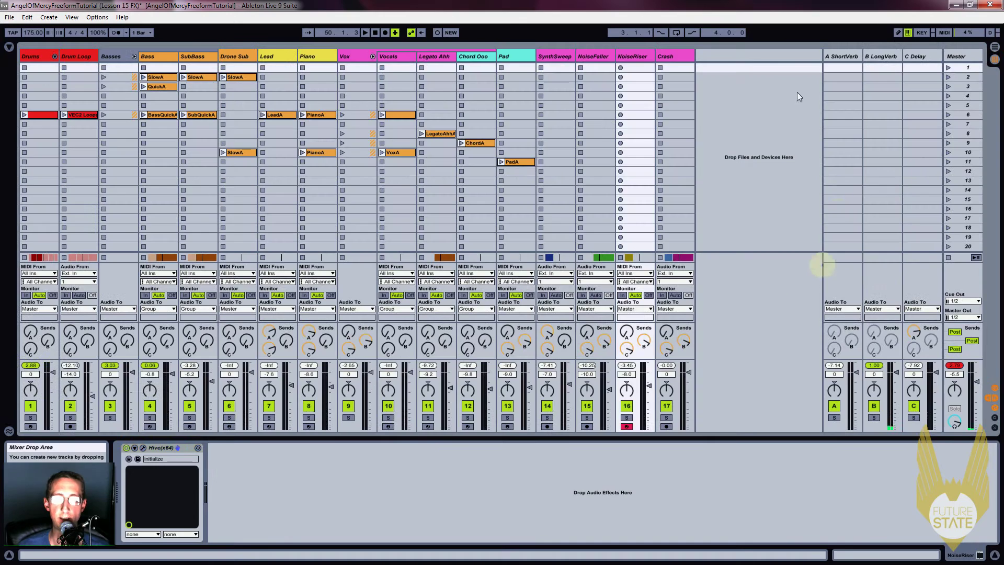
{"action": "left_click", "coordinate": [884, 58]}
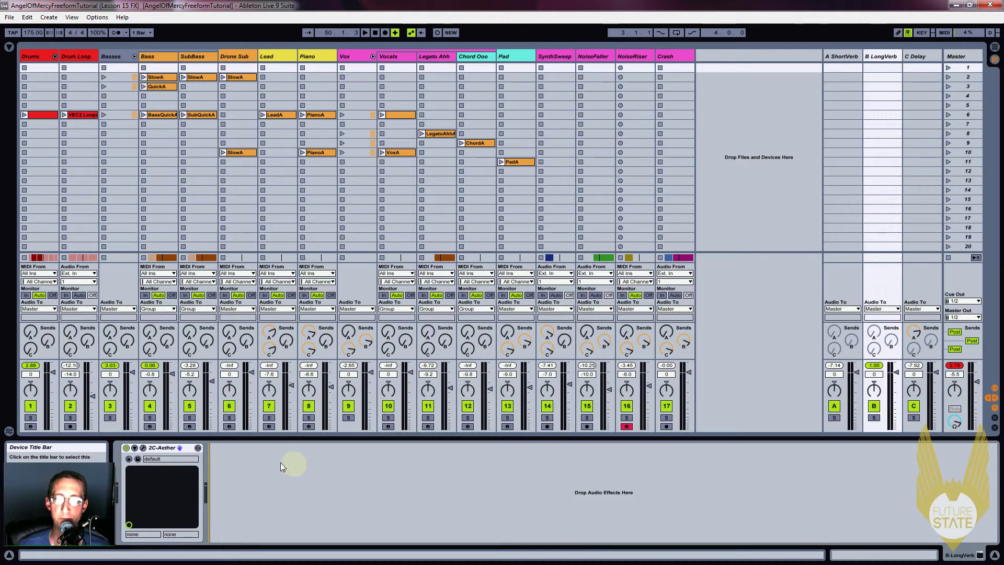
{"action": "left_click", "coordinate": [10, 48]}
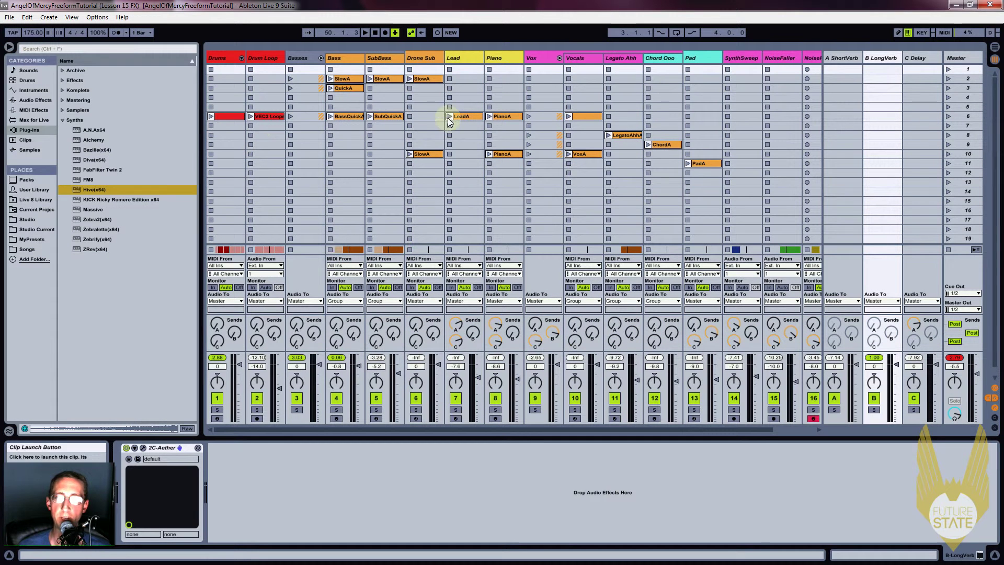
{"action": "left_click", "coordinate": [63, 120]}
{"action": "left_click", "coordinate": [32, 100]}
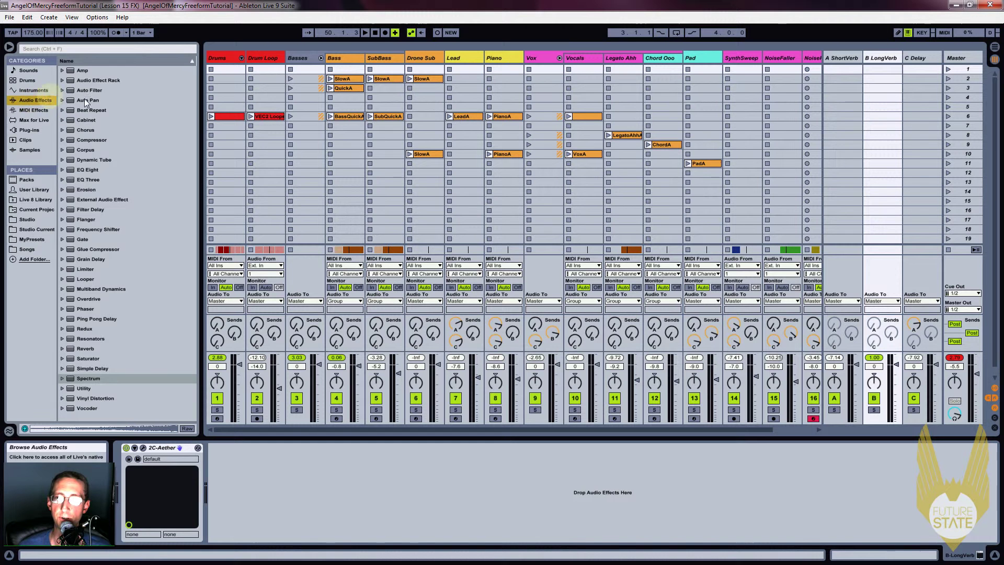
{"action": "left_click_drag", "start_coordinate": [86, 139], "coordinate": [278, 498]}
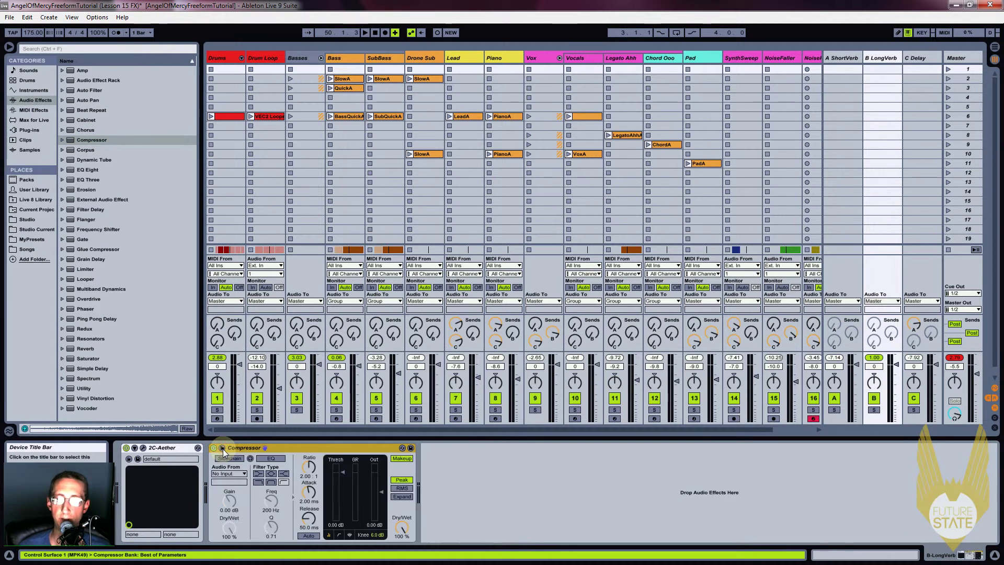
Show the Compressor's activity view and enable its sidechain from the Drums track's KickDrum Post FX signal.
{"action": "left_click", "coordinate": [350, 534]}
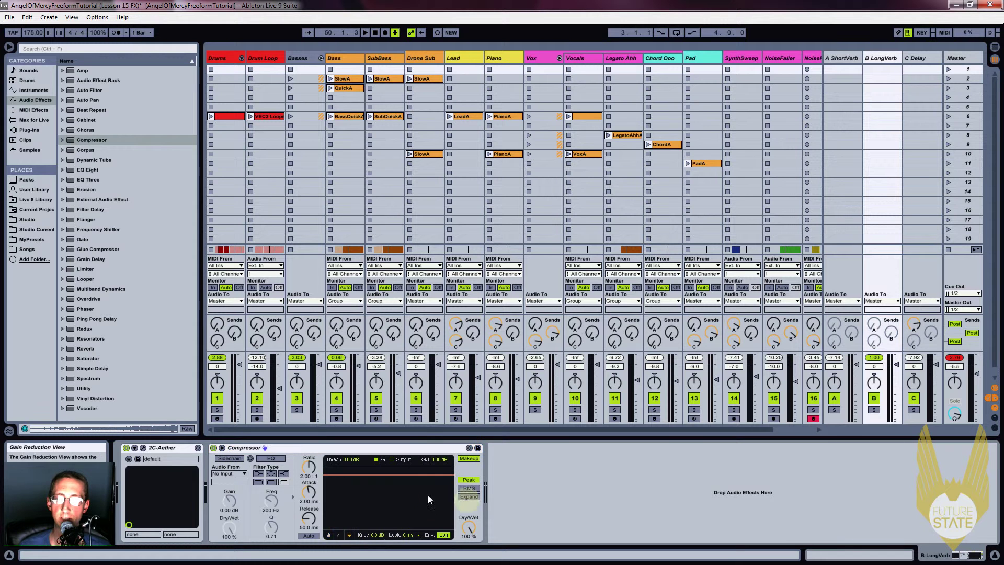
{"action": "left_click", "coordinate": [233, 460]}
{"action": "left_click", "coordinate": [230, 475]}
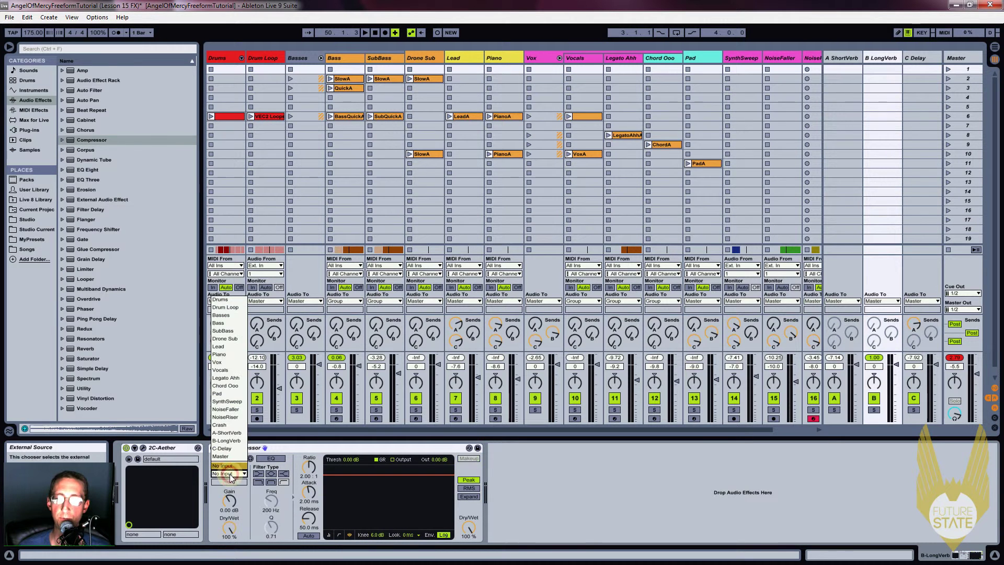
{"action": "left_click", "coordinate": [223, 301]}
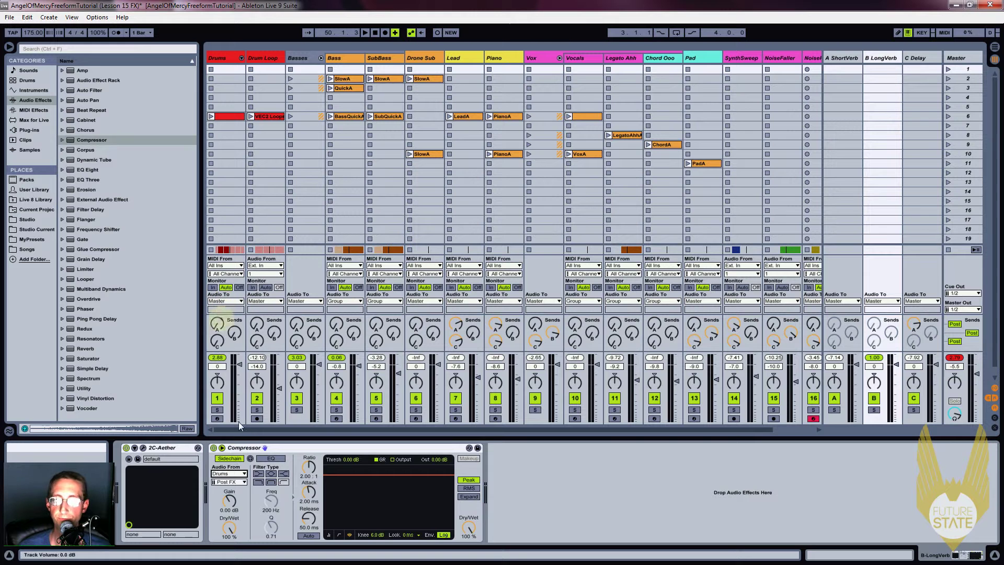
{"action": "left_click", "coordinate": [234, 484]}
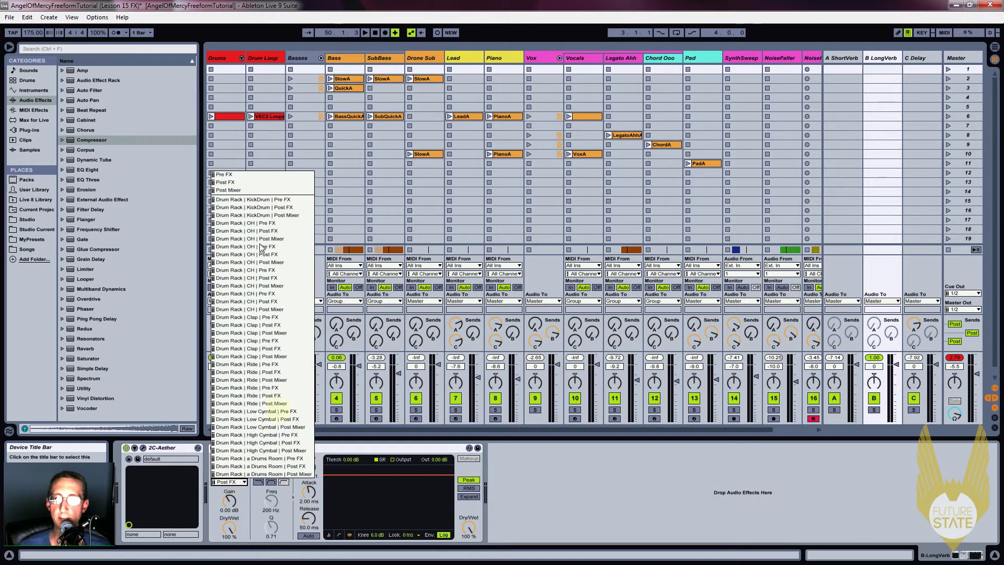
{"action": "left_click", "coordinate": [268, 209]}
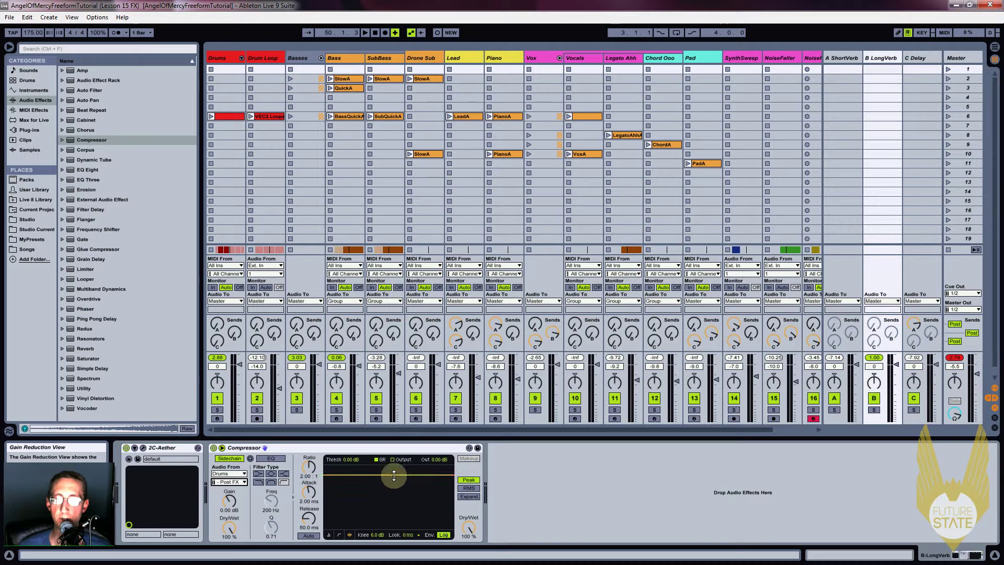
During playback, set the Compressor's threshold to -16.8 dB, ratio to 2.80:1, and release to 8.91 ms.
{"action": "key", "text": "space"}
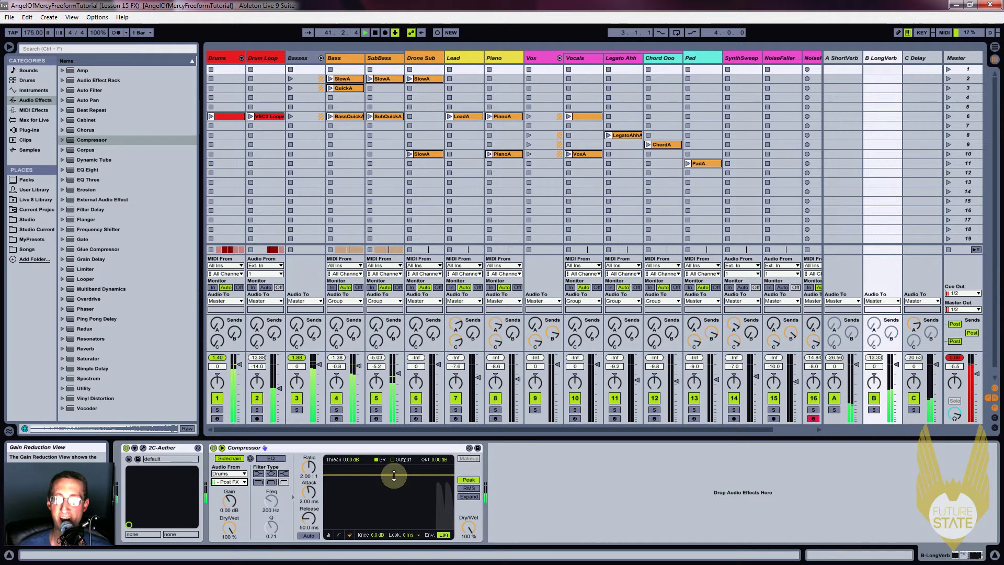
{"action": "left_click_drag", "start_coordinate": [393, 475], "coordinate": [390, 517]}
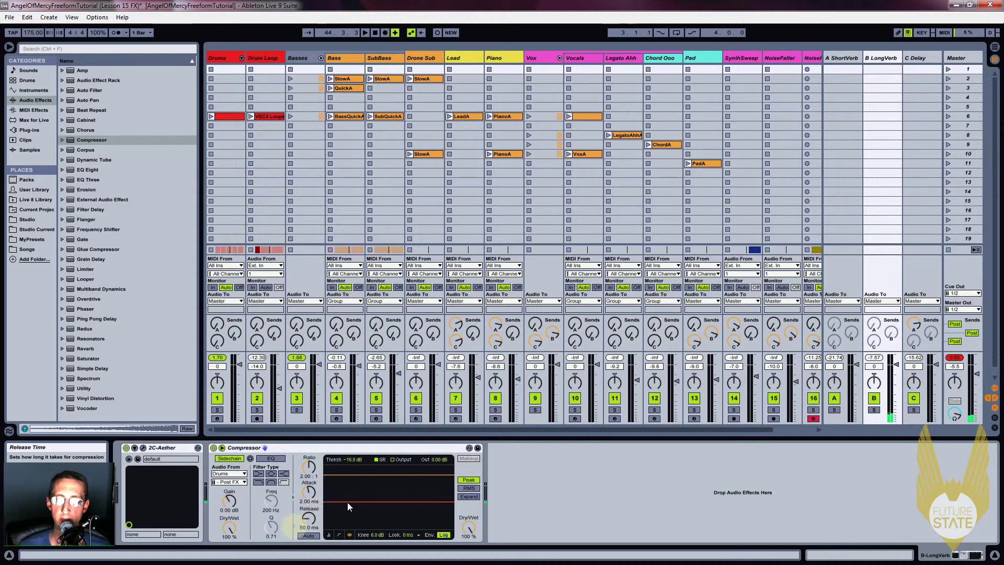
{"action": "key", "text": "space"}
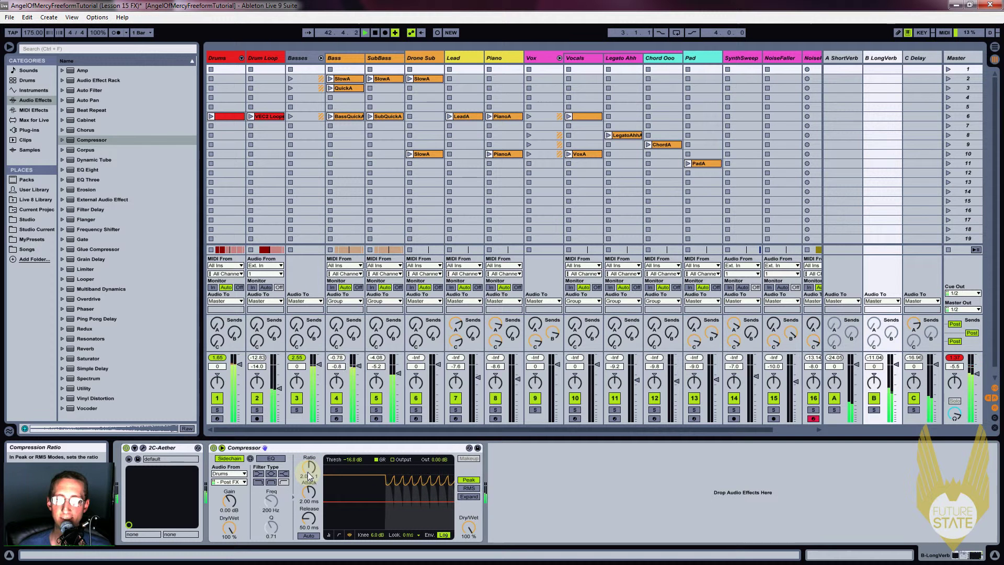
{"action": "left_click_drag", "start_coordinate": [309, 468], "coordinate": [307, 465]}
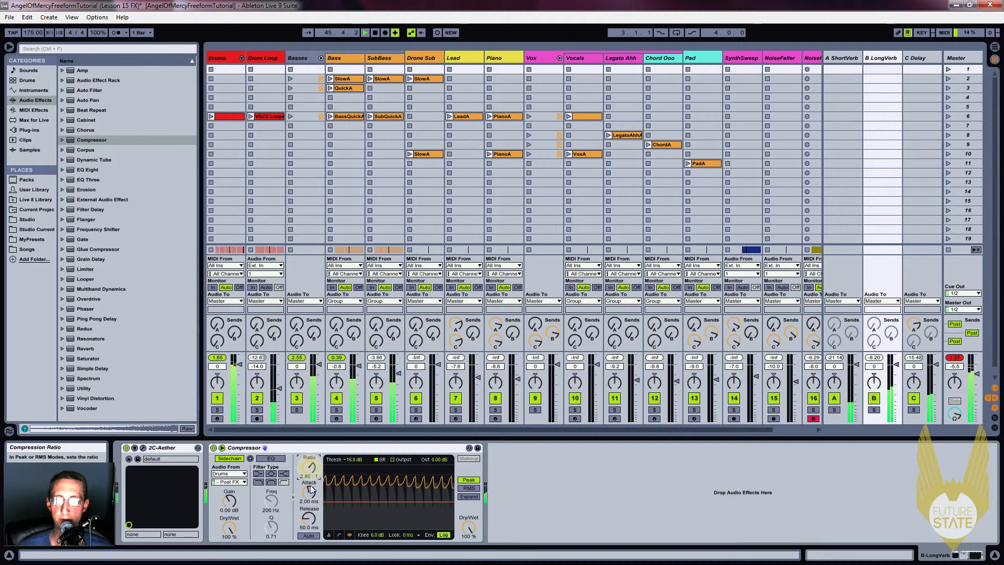
{"action": "left_click_drag", "start_coordinate": [308, 517], "coordinate": [308, 523]}
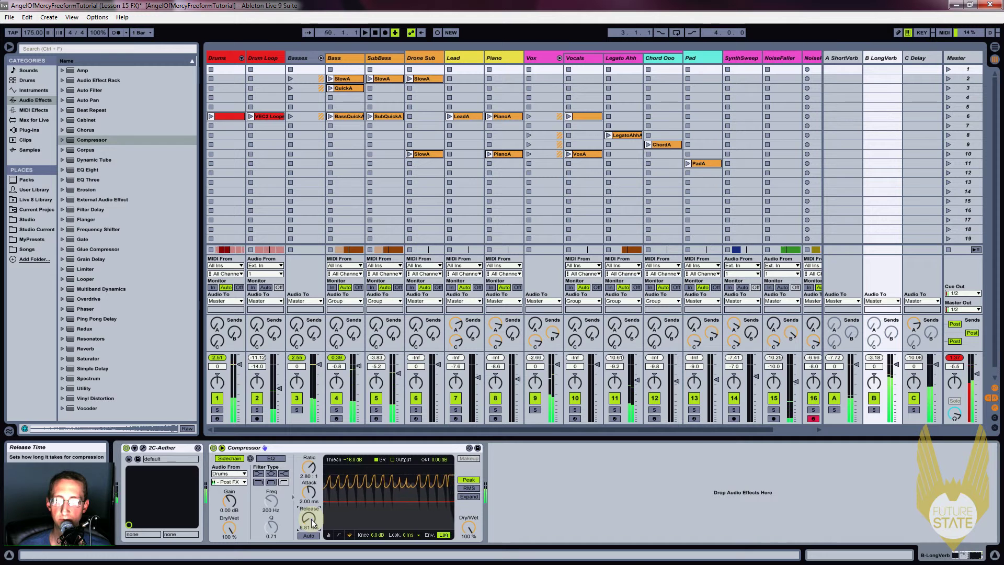
Solo the B LongVerb return and refine its Compressor to 5.32 ms release, -12.2 dB threshold, and 3.71:1 ratio.
{"action": "left_click", "coordinate": [877, 410]}
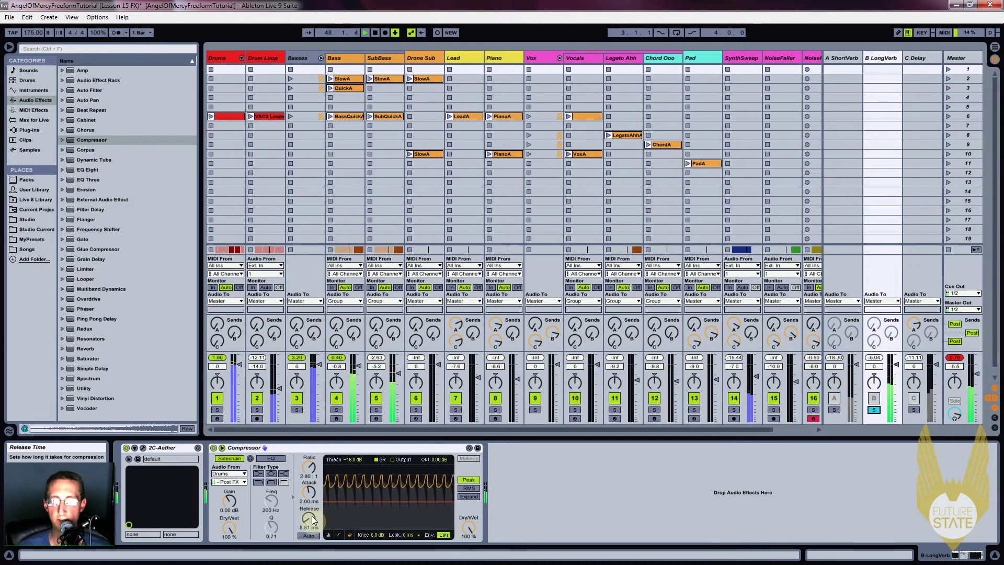
{"action": "left_click_drag", "start_coordinate": [313, 523], "coordinate": [312, 536]}
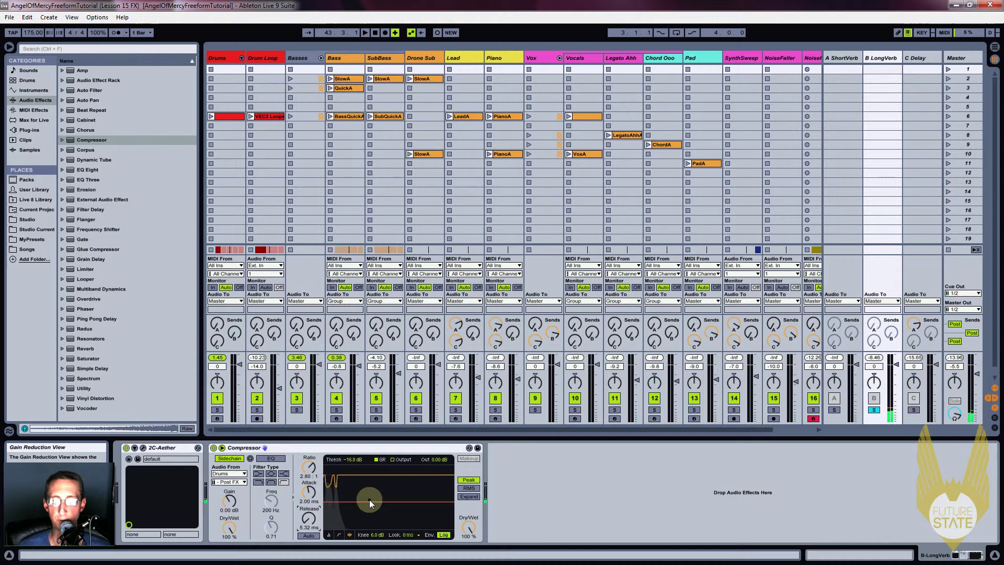
{"action": "left_click_drag", "start_coordinate": [365, 504], "coordinate": [364, 502]}
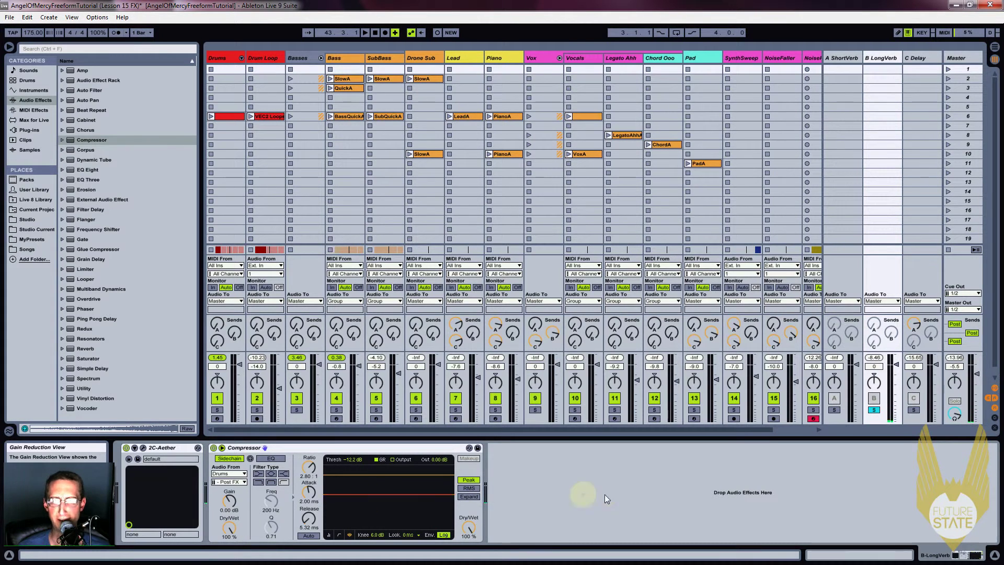
{"action": "key", "text": "space"}
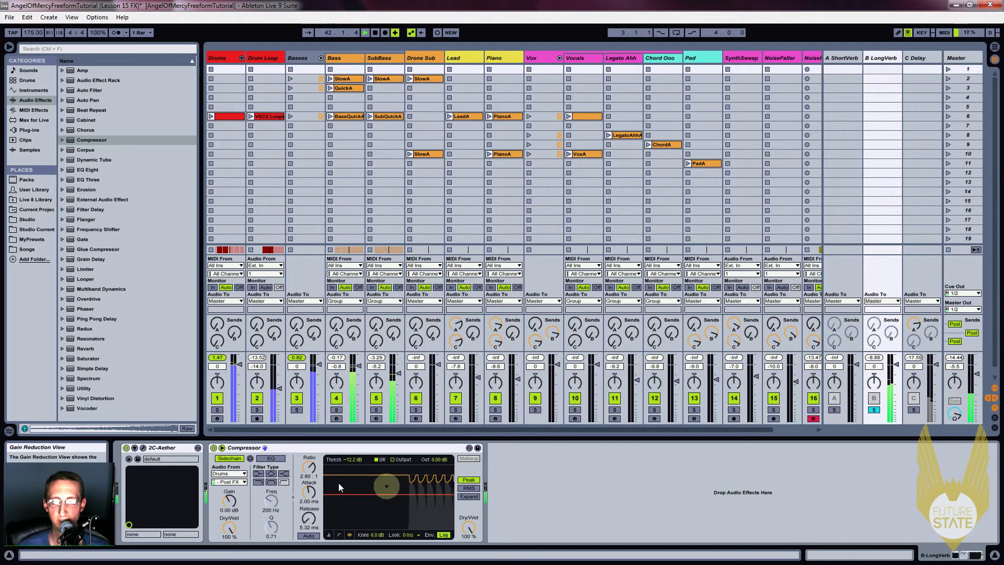
{"action": "left_click_drag", "start_coordinate": [309, 468], "coordinate": [309, 457]}
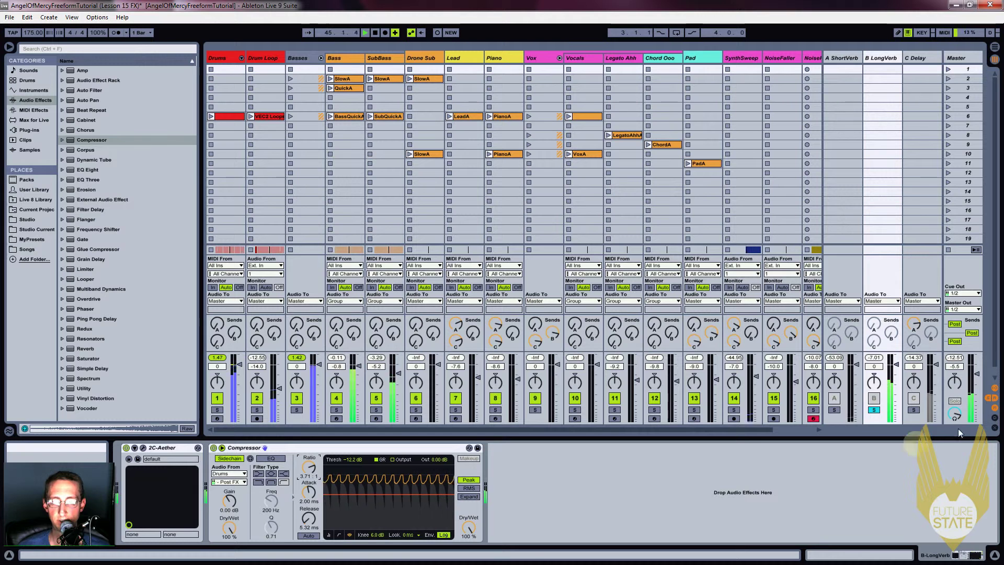
Unsolo the B LongVerb return, hear the sidechained reverb in the full mix, and save the set.
{"action": "left_click", "coordinate": [875, 410]}
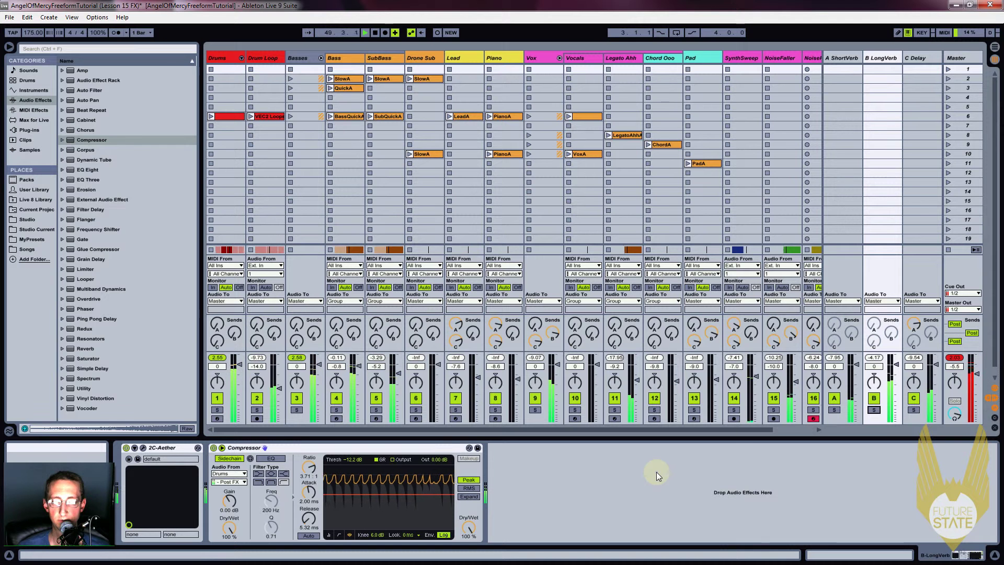
{"action": "key", "text": "space"}
{"action": "key", "text": "ctrl+s"}
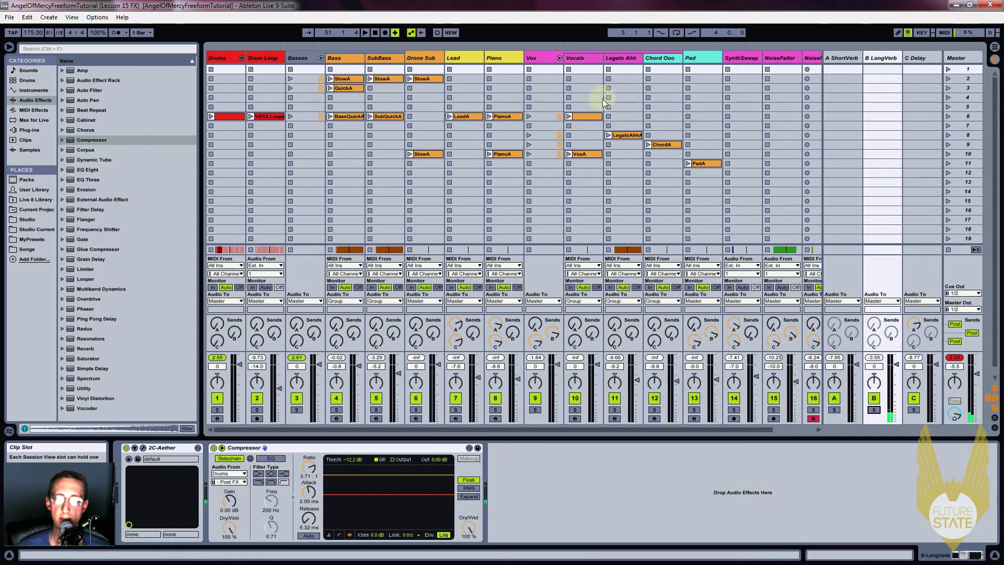
Return to Arrangement View and recolor all clips on the SynthSweep through Crash tracks magenta.
{"action": "key", "text": "Tab"}
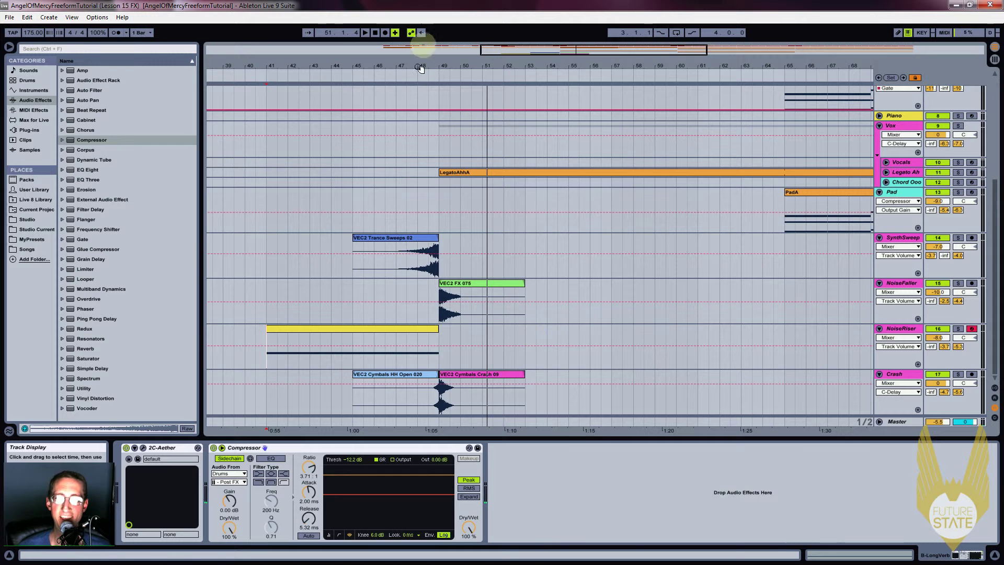
{"action": "left_click_drag", "start_coordinate": [419, 63], "coordinate": [417, 48]}
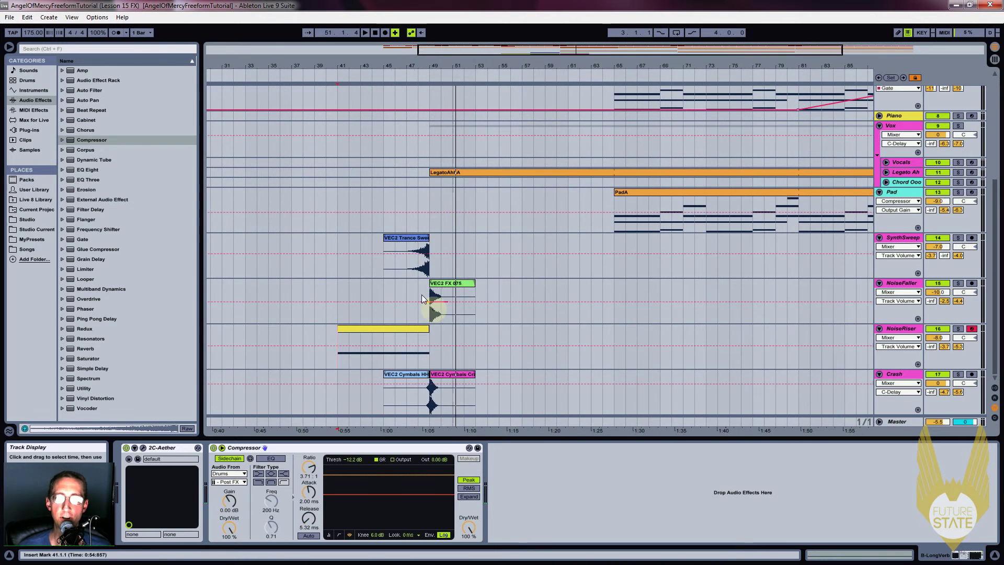
{"action": "left_click", "coordinate": [403, 238]}
{"action": "left_click", "coordinate": [458, 376], "text": "shift"}
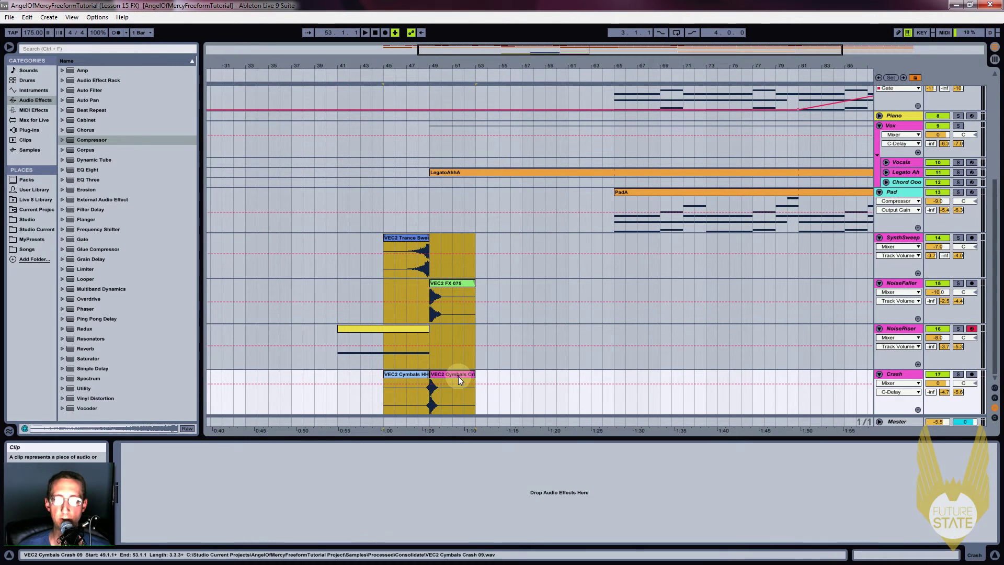
{"action": "right_click", "coordinate": [458, 375]}
{"action": "left_click", "coordinate": [563, 498]}
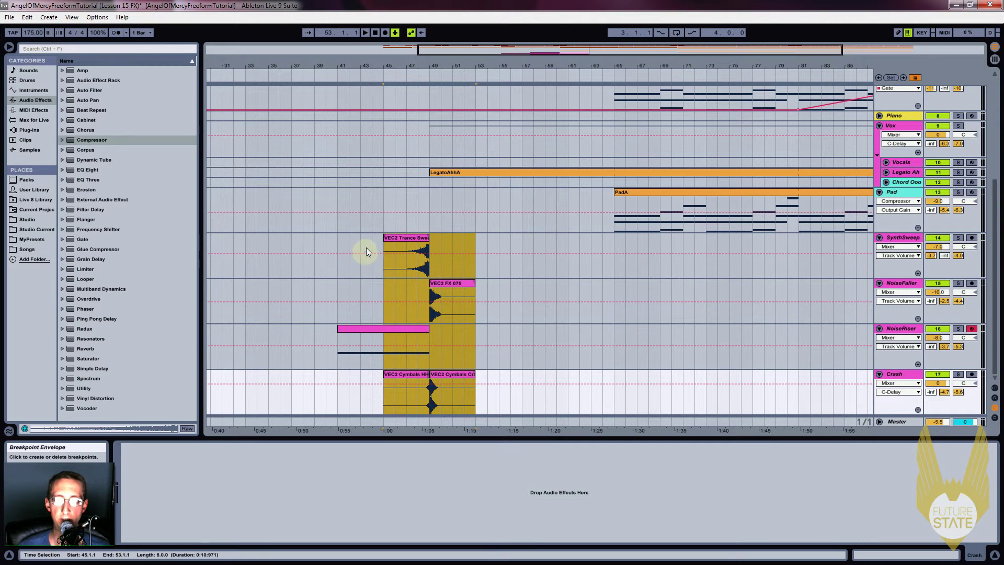
Group the SynthSweep, NoiseFaller, NoiseRiser, and Crash tracks and name the group FX.
{"action": "left_click", "coordinate": [404, 237]}
{"action": "left_click", "coordinate": [411, 328]}
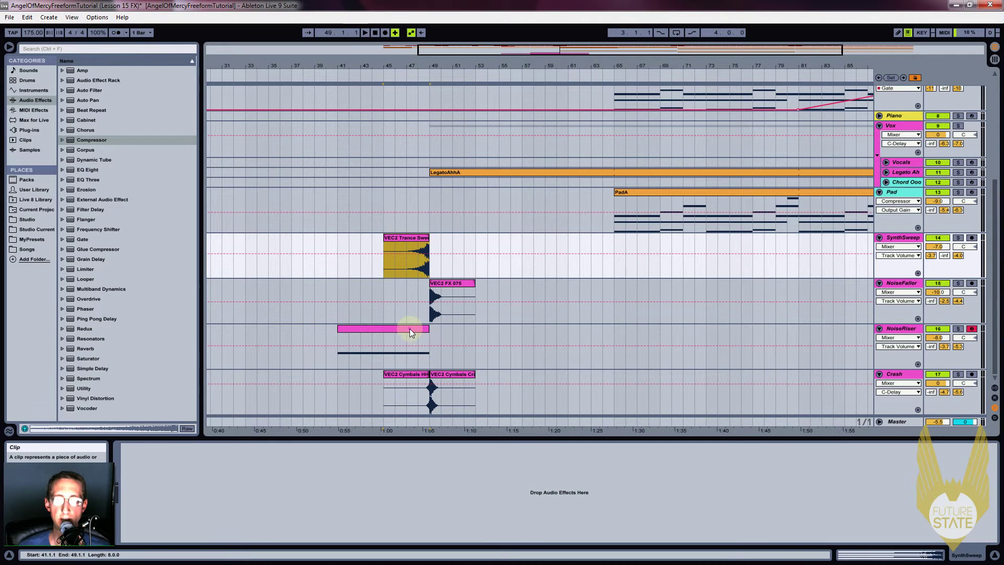
{"action": "left_click", "coordinate": [410, 329]}
{"action": "left_click", "coordinate": [897, 239]}
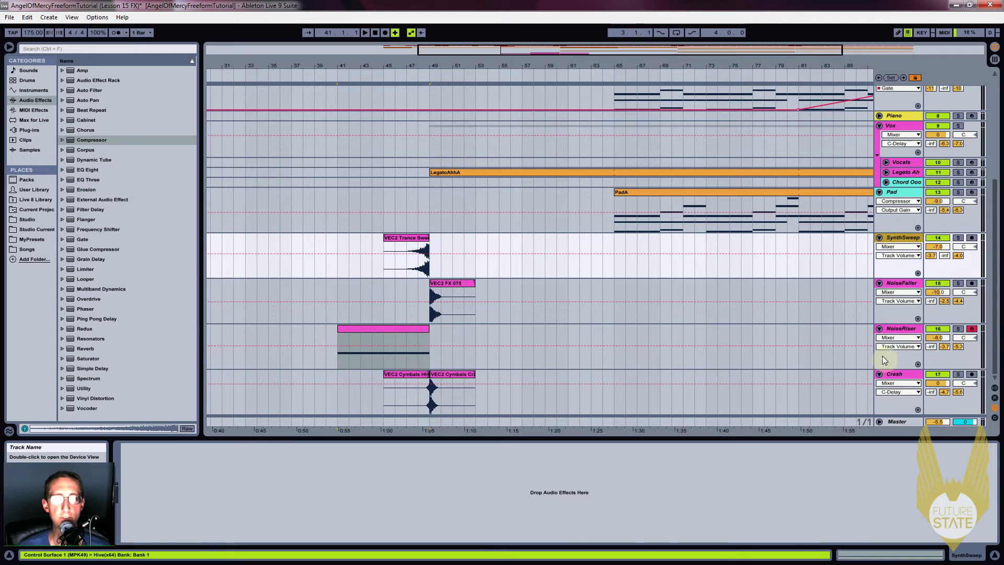
{"action": "left_click", "coordinate": [894, 374], "text": "shift"}
{"action": "key", "text": "ctrl+g"}
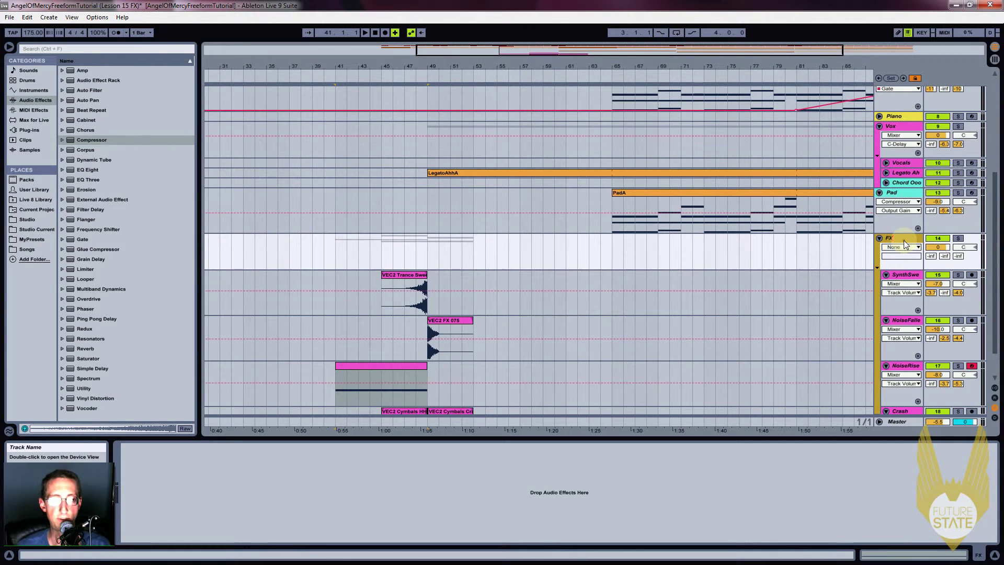
{"action": "left_click", "coordinate": [902, 240]}
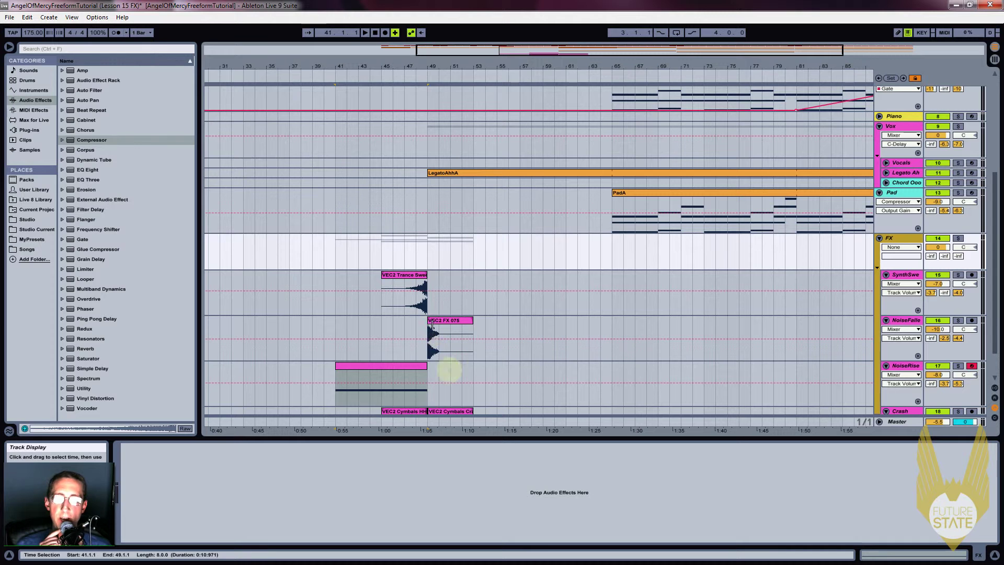
{"action": "left_click", "coordinate": [459, 344]}
{"action": "scroll", "coordinate": [427, 385], "scroll_direction": "down", "scroll_amount": 1}
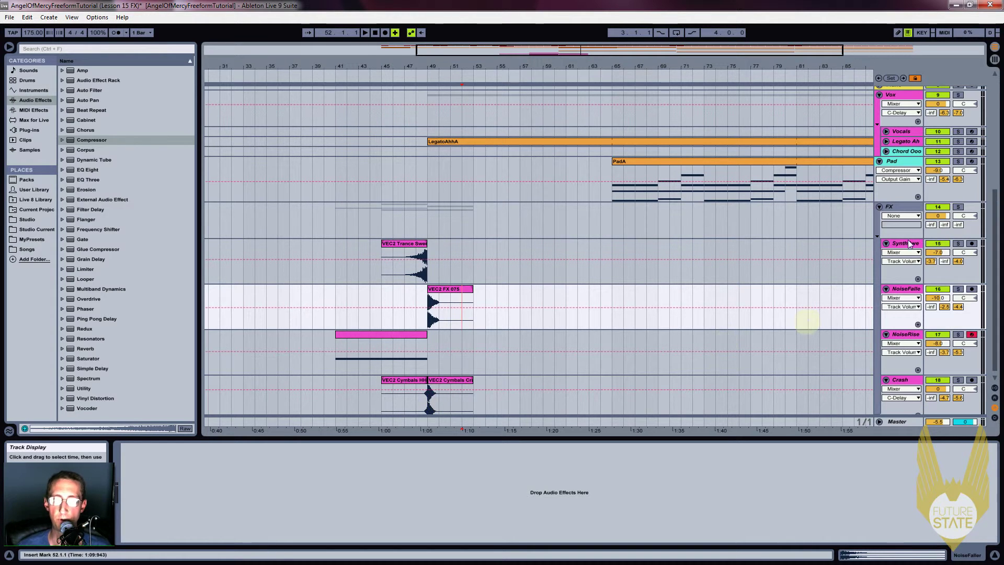
Recolor the FX group track magenta and fold the SynthSweep, NoiseFaller, NoiseRiser, and Crash tracks inside it.
{"action": "right_click", "coordinate": [896, 204]}
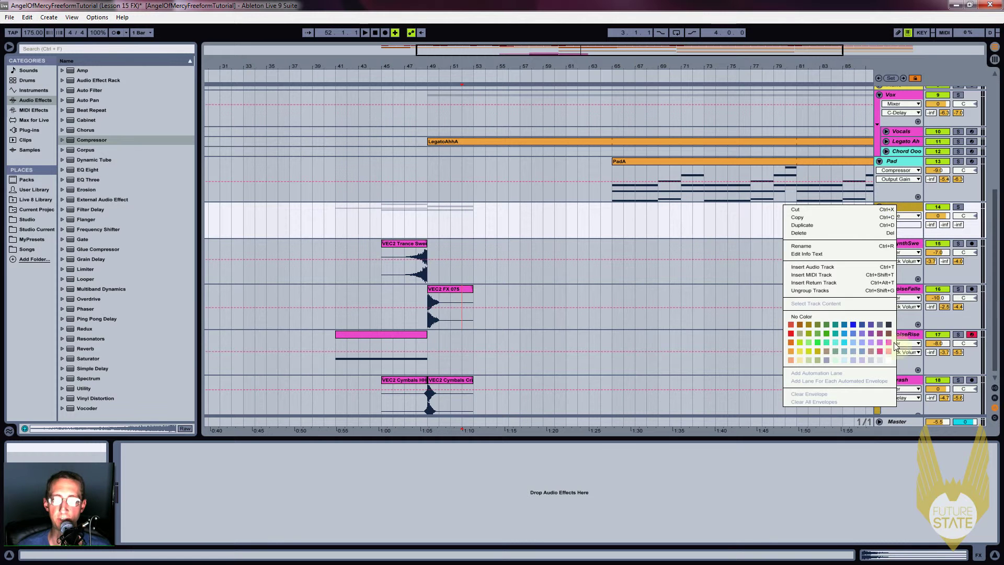
{"action": "left_click", "coordinate": [889, 343]}
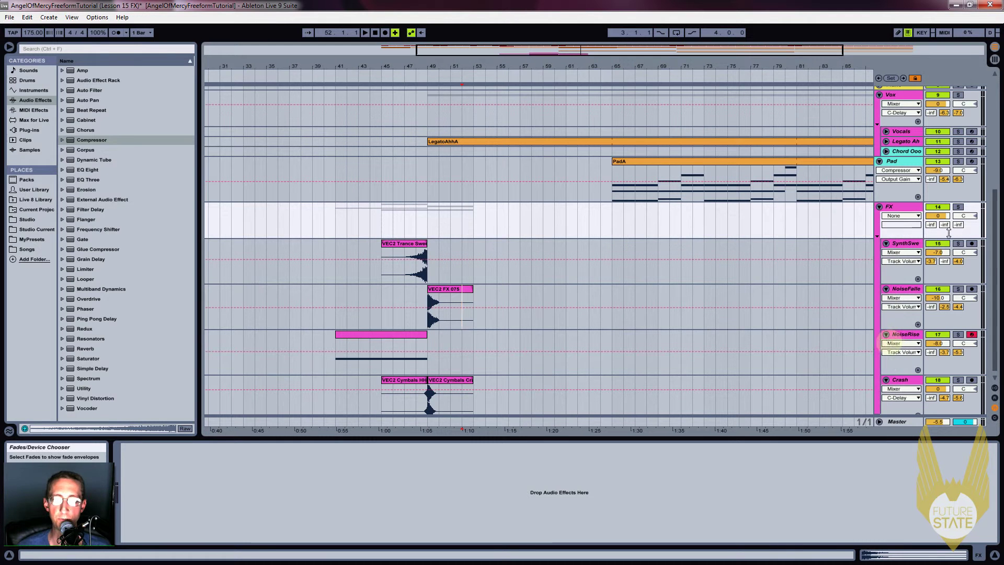
{"action": "left_click", "coordinate": [886, 243]}
{"action": "left_click", "coordinate": [886, 253]}
{"action": "left_click", "coordinate": [886, 263]}
{"action": "left_click", "coordinate": [888, 274]}
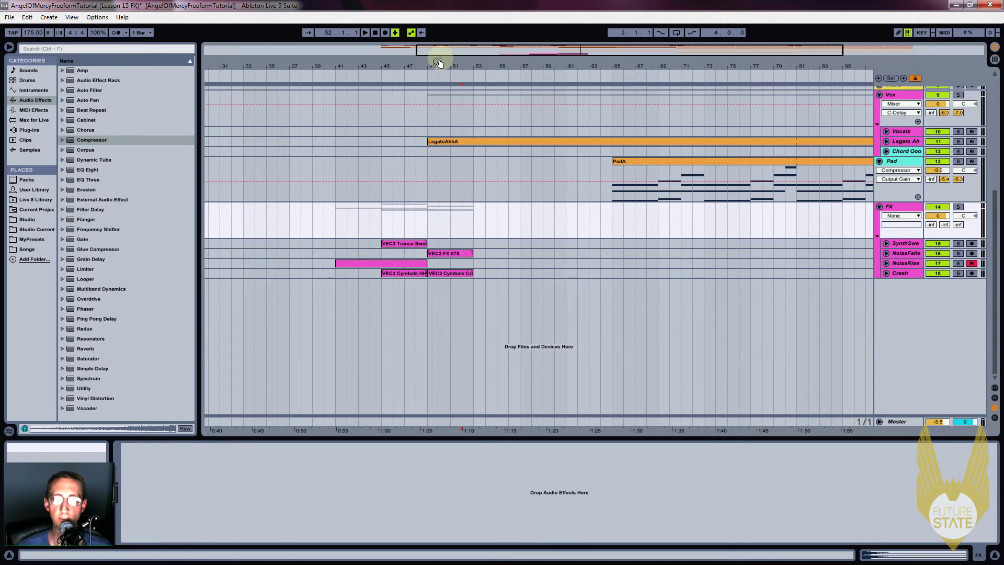
{"action": "left_click_drag", "start_coordinate": [433, 62], "coordinate": [433, 60]}
{"action": "left_click", "coordinate": [499, 245]}
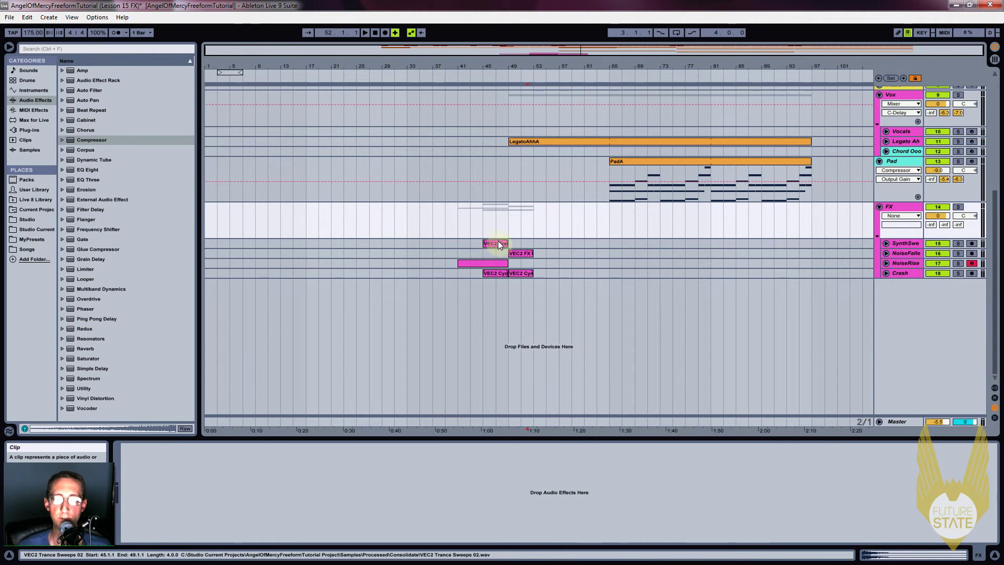
{"action": "left_click", "coordinate": [498, 247]}
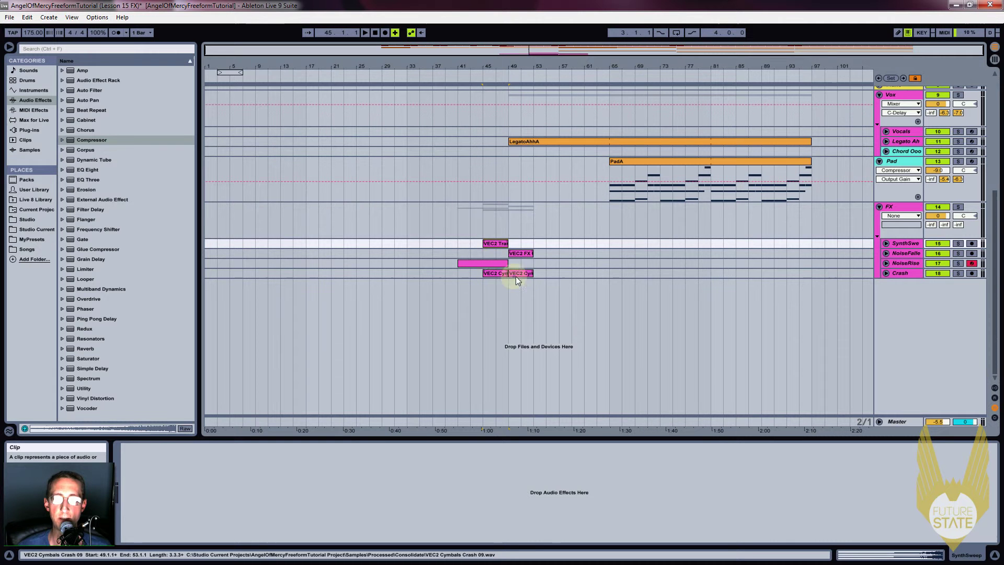
{"action": "mouse_move", "coordinate": [523, 274]}
{"action": "left_mouse_down"}
{"action": "mouse_move", "coordinate": [494, 241]}
{"action": "mouse_move", "coordinate": [577, 250]}
{"action": "left_mouse_up"}
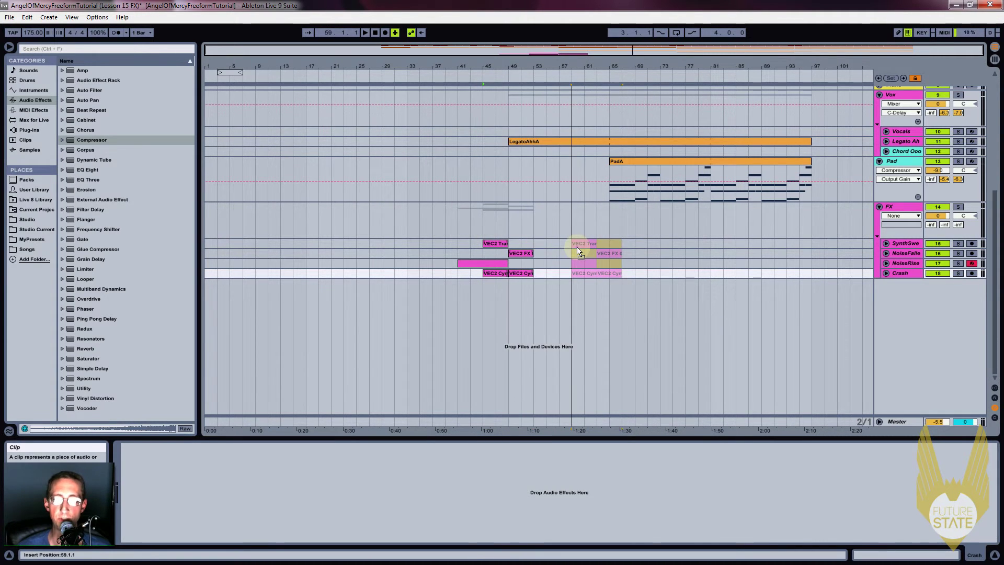
{"action": "key", "text": "Escape"}
Consolidate the SynthSweep clip with the empty time before it into one clip spanning bars 41 to 49.
{"action": "left_click", "coordinate": [491, 243]}
{"action": "left_click", "coordinate": [461, 244]}
{"action": "left_click", "coordinate": [497, 244], "text": "shift"}
{"action": "right_click", "coordinate": [503, 244]}
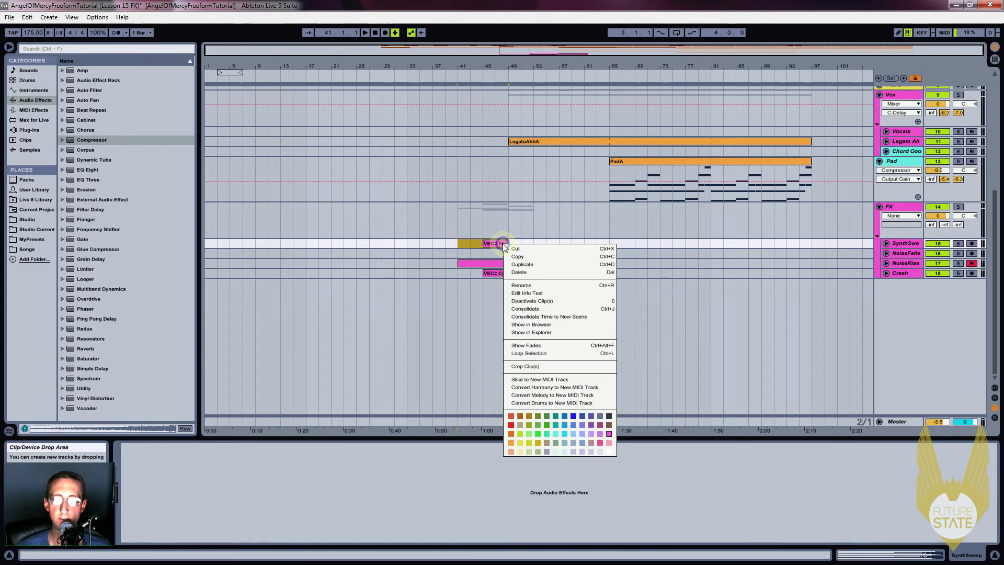
{"action": "left_click", "coordinate": [532, 309]}
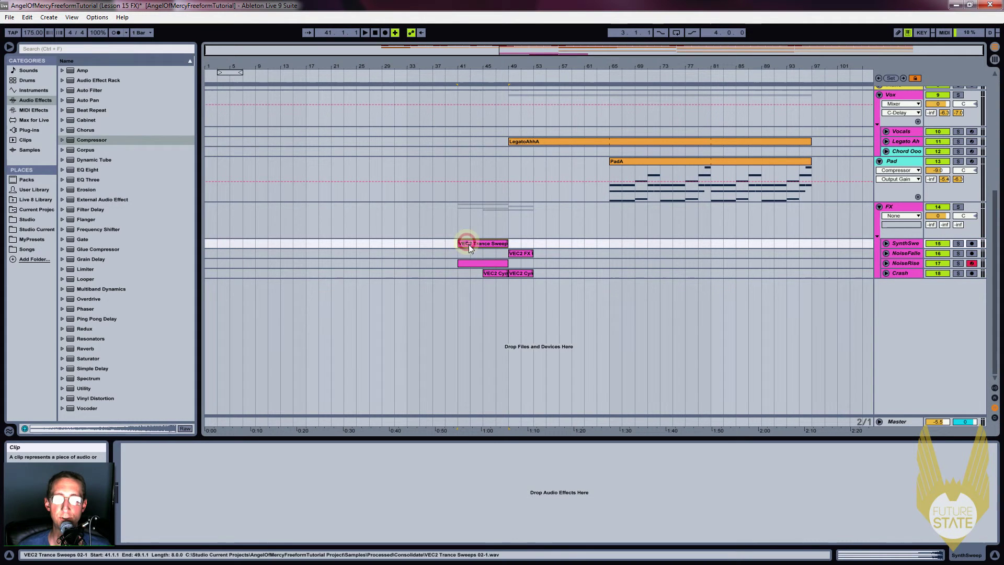
Fold the Lead track and move the block of FX clips spanning bars 41 to 53 to start at bar 57.
{"action": "left_click", "coordinate": [522, 272], "text": "shift"}
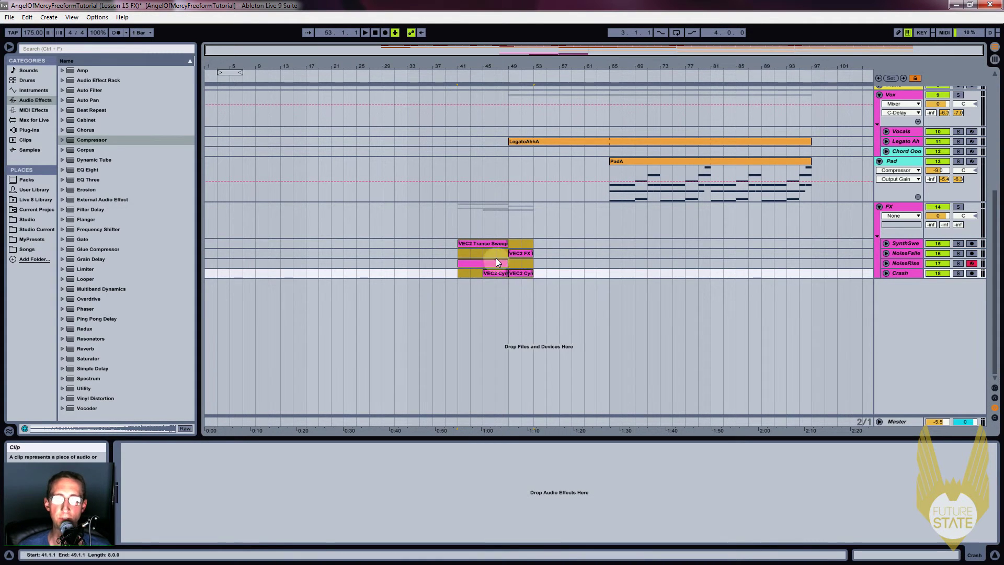
{"action": "left_click", "coordinate": [477, 63]}
{"action": "scroll", "coordinate": [723, 236], "scroll_direction": "up", "scroll_amount": 5}
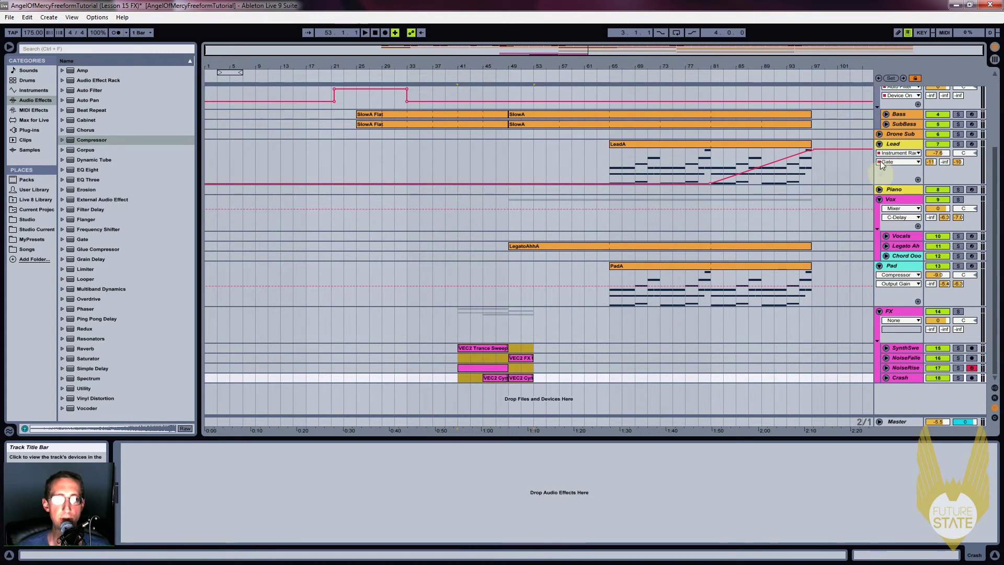
{"action": "left_click", "coordinate": [880, 144]}
{"action": "scroll", "coordinate": [597, 201], "scroll_direction": "up", "scroll_amount": 2}
{"action": "scroll", "coordinate": [594, 199], "scroll_direction": "up", "scroll_amount": 3}
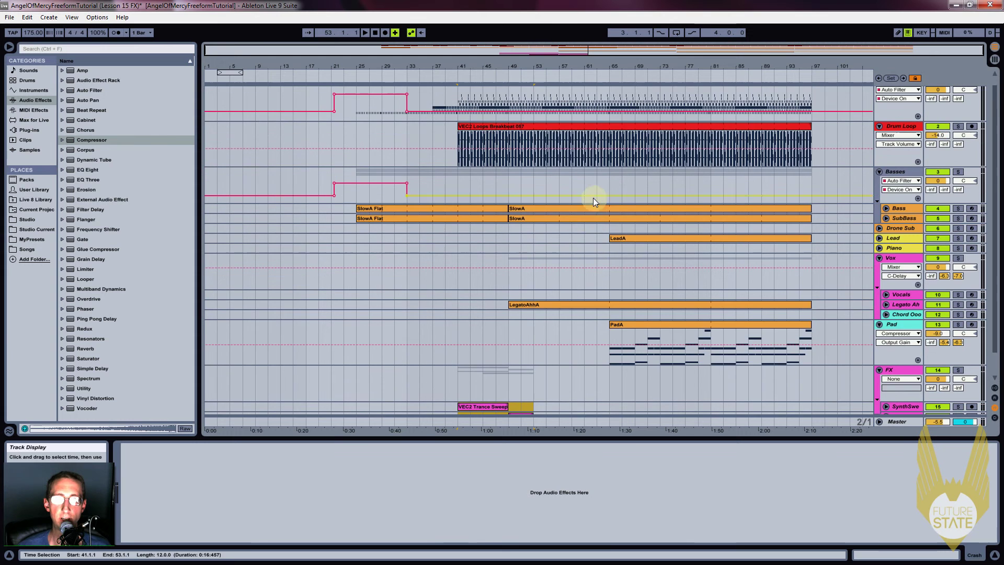
{"action": "left_click", "coordinate": [480, 64]}
{"action": "scroll", "coordinate": [553, 222], "scroll_direction": "down", "scroll_amount": 2}
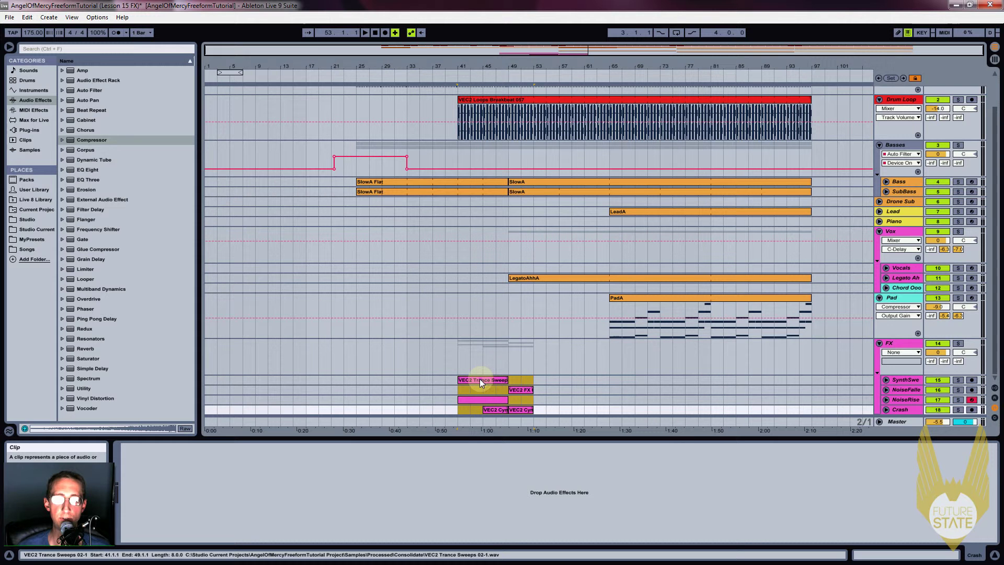
{"action": "left_click_drag", "start_coordinate": [477, 379], "coordinate": [575, 379]}
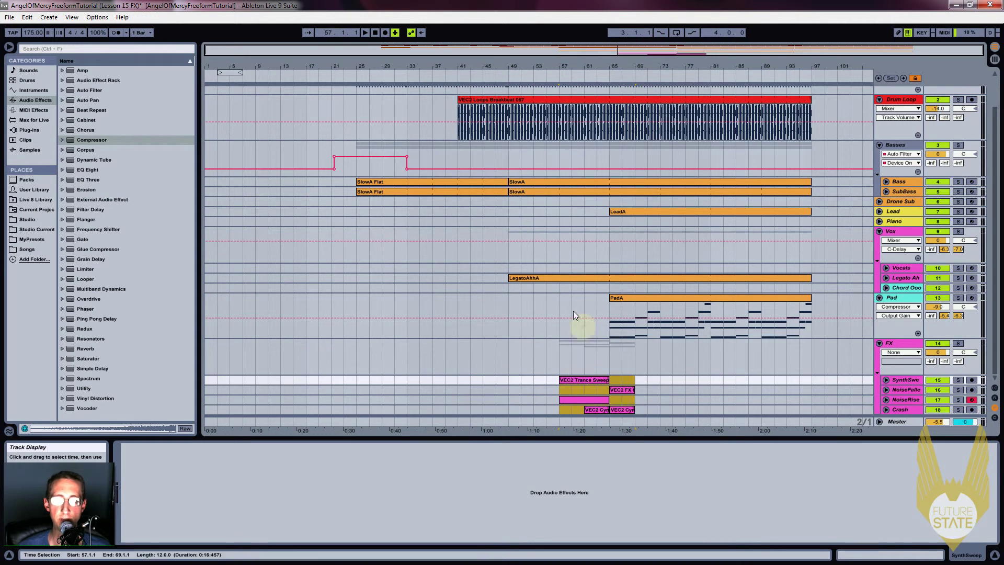
Play the arrangement from bar 39 to hear the lead-in to bar 49 without the effects.
{"action": "left_click", "coordinate": [488, 250]}
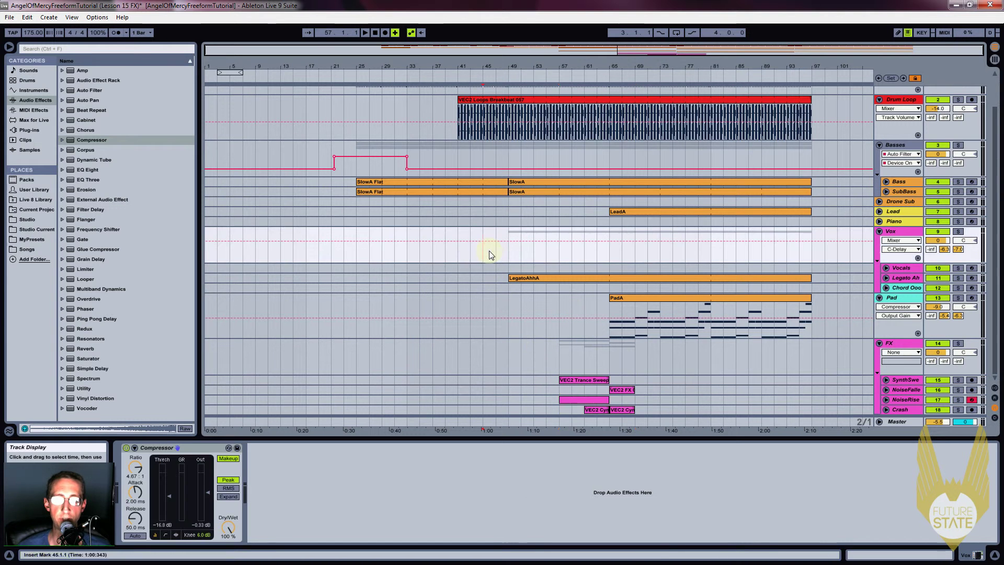
{"action": "left_click", "coordinate": [442, 256]}
{"action": "key", "text": "space"}
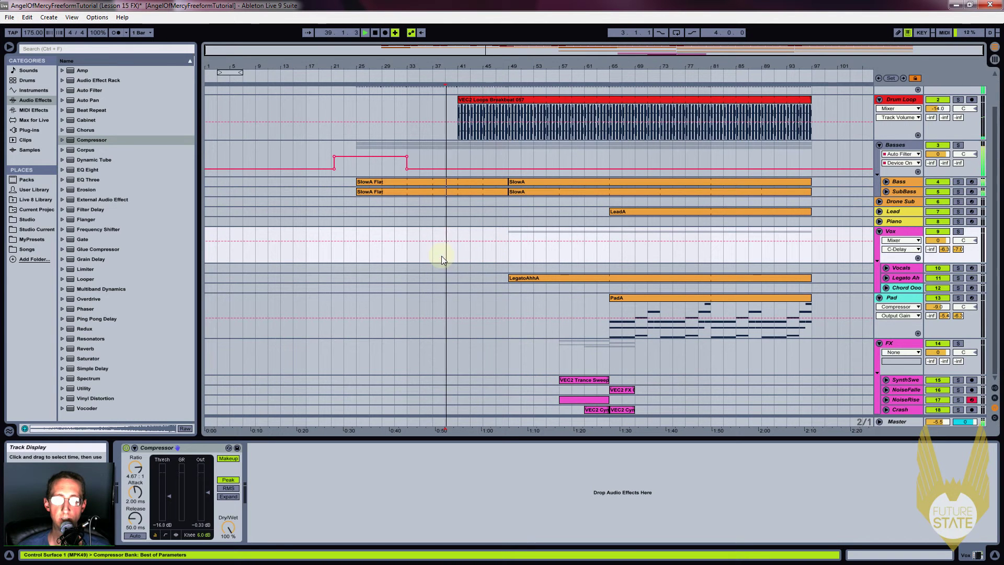
Try a copy of the FX clip block starting at bar 35, listen to it, and undo the copy.
{"action": "left_click", "coordinate": [588, 381]}
{"action": "left_click_drag", "start_coordinate": [628, 411], "coordinate": [590, 381]}
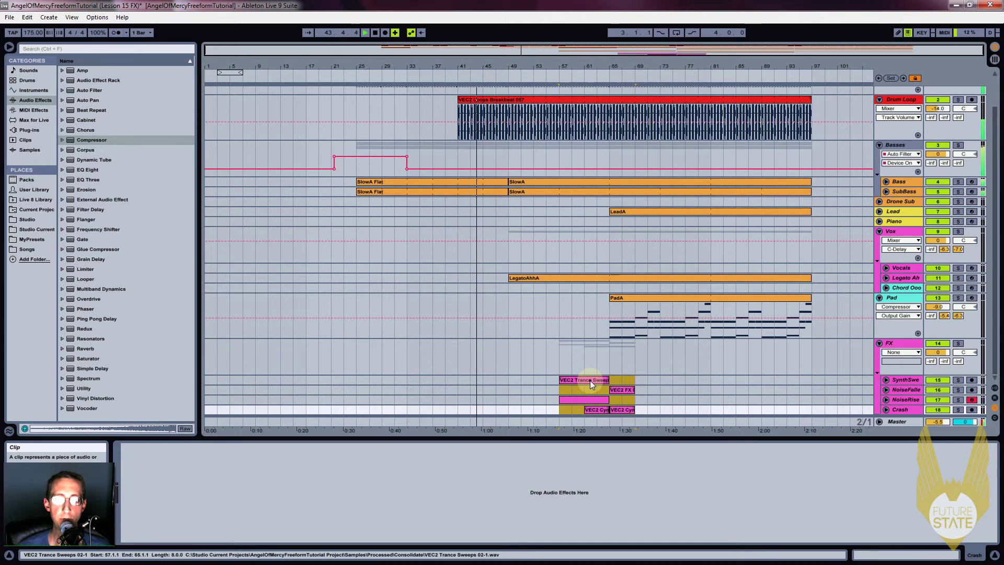
{"action": "left_click_drag", "start_coordinate": [597, 381], "coordinate": [458, 387]}
{"action": "left_click", "coordinate": [415, 387]}
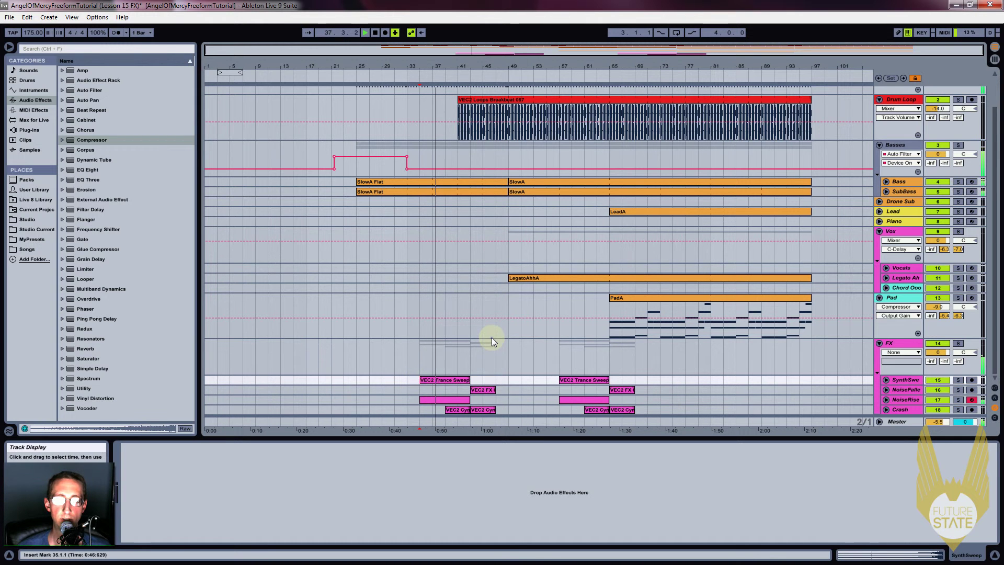
{"action": "key", "text": "space"}
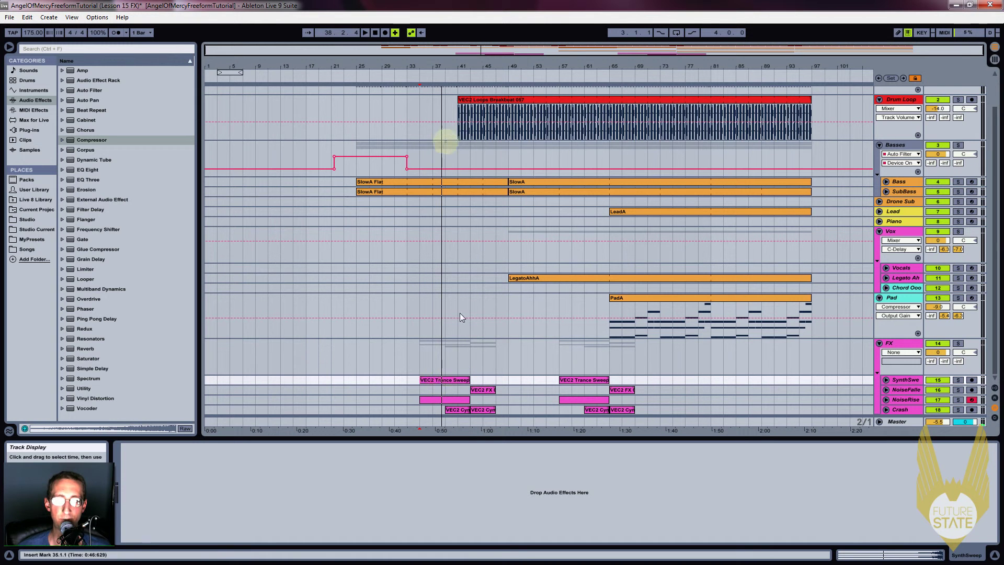
{"action": "key", "text": "ctrl+z"}
Compare the section from bar 41 without and with effects by copying the FX clip block from bar 57 to bar 41.
{"action": "left_click", "coordinate": [454, 382]}
{"action": "key", "text": "space"}
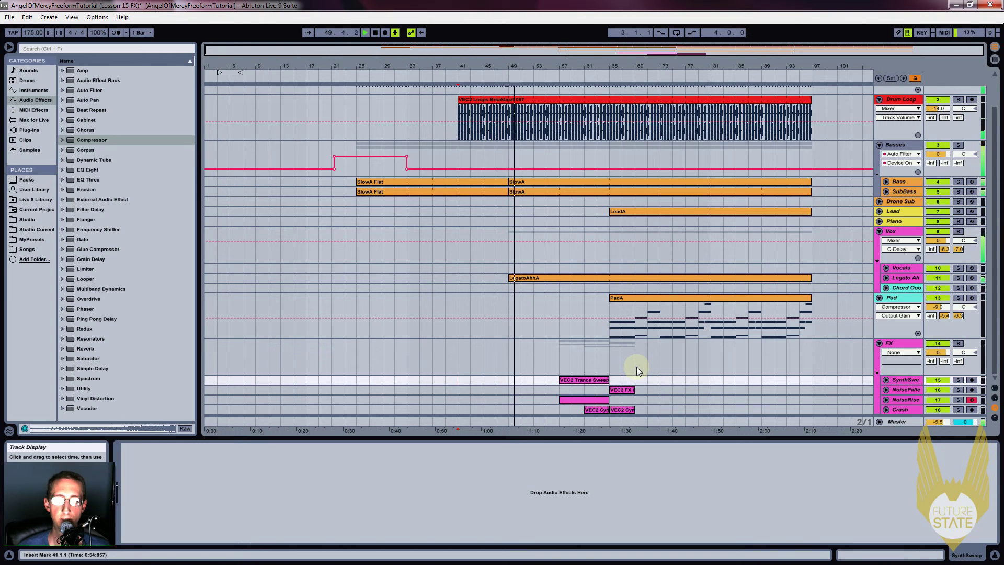
{"action": "left_click_drag", "start_coordinate": [635, 409], "coordinate": [484, 380]}
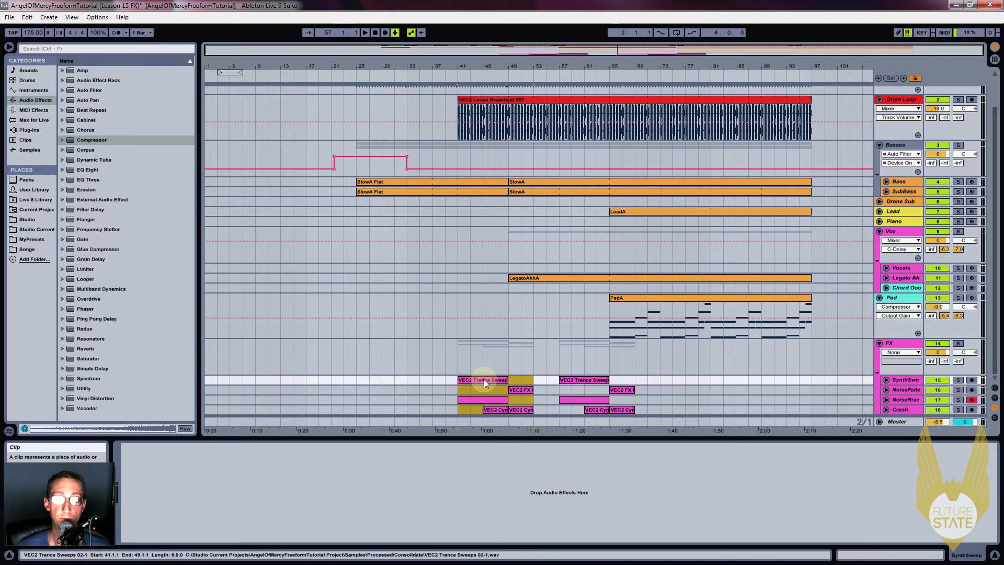
{"action": "left_click", "coordinate": [457, 360]}
{"action": "key", "text": "space"}
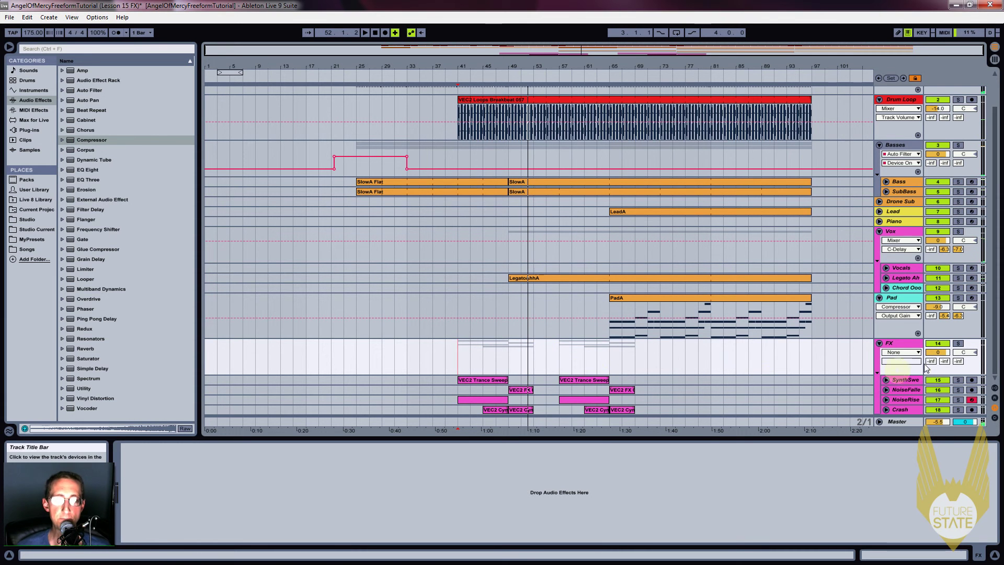
Lower the FX group's volume to -3.0 dB and play from bar 41 to check the level.
{"action": "left_click", "coordinate": [938, 352]}
{"action": "type", "text": "-2"}
{"action": "key", "text": "Return"}
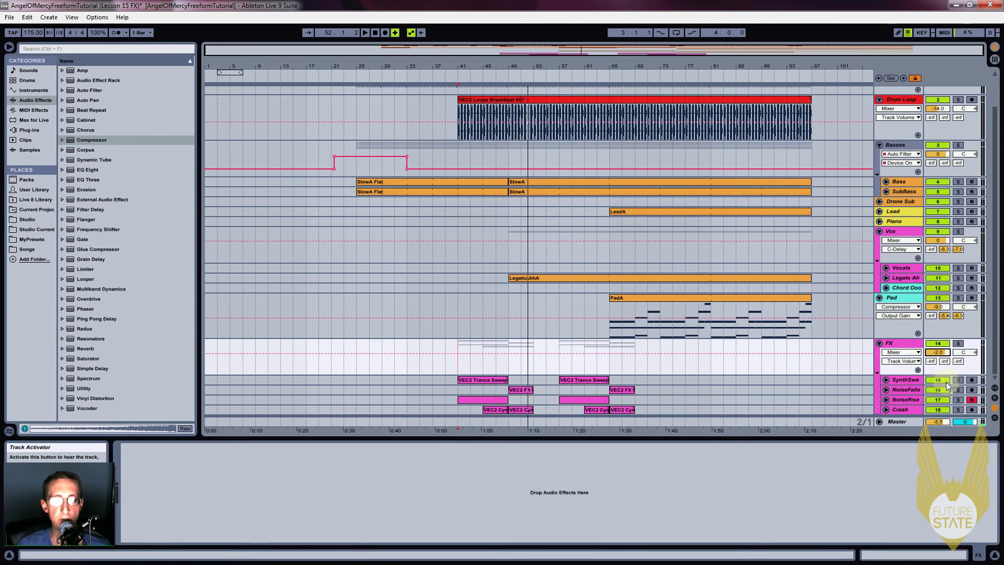
{"action": "key", "text": "space"}
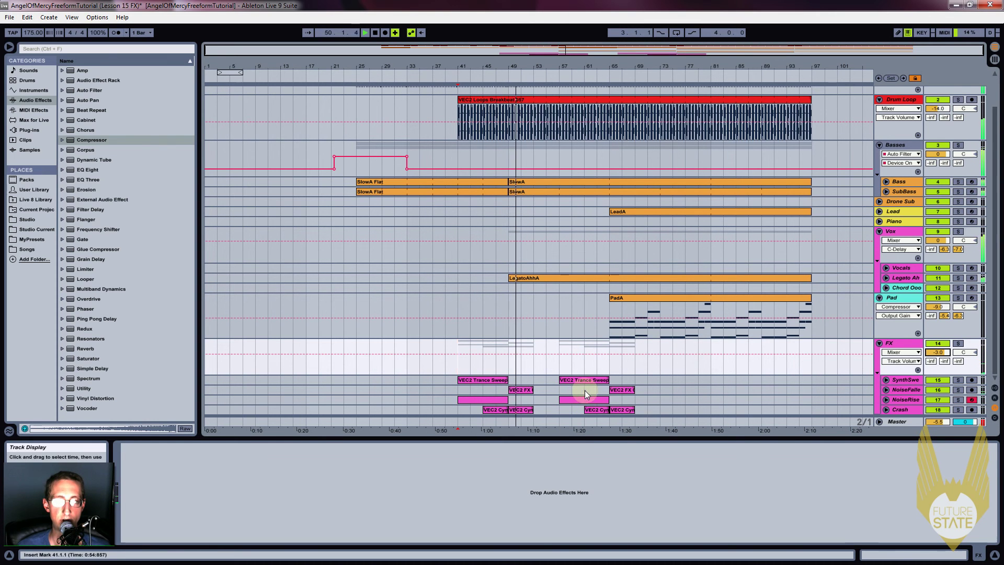
{"action": "key", "text": "space"}
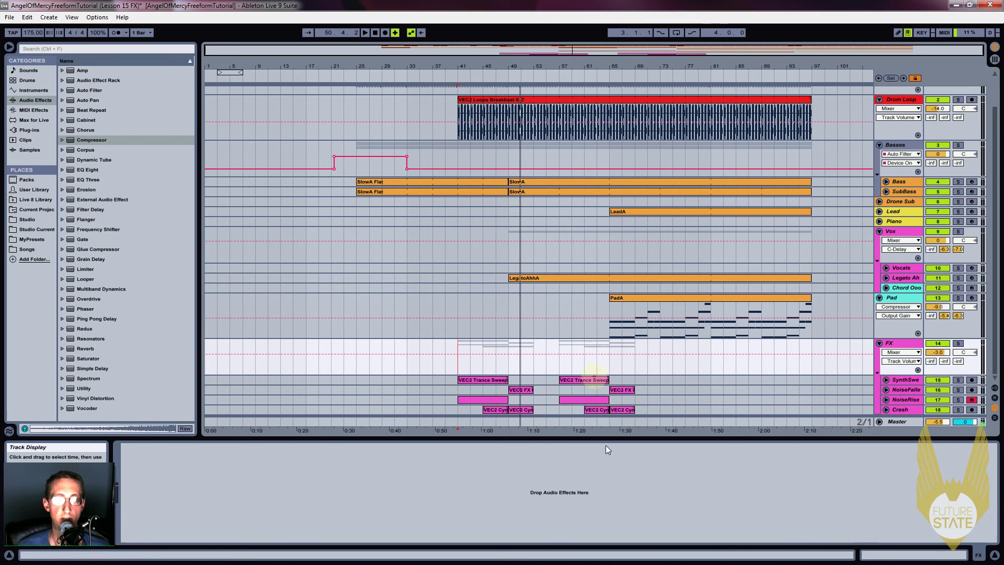
Copy the FX clip block from bar 57 to bar 89 and play the arrangement from bar 87.
{"action": "left_click", "coordinate": [586, 380]}
{"action": "key", "text": "shift+Down"}
{"action": "key", "text": "shift+Down"}
{"action": "key", "text": "shift+Down"}
{"action": "left_click_drag", "start_coordinate": [581, 380], "coordinate": [784, 383]}
{"action": "left_click", "coordinate": [751, 378]}
{"action": "key", "text": "space"}
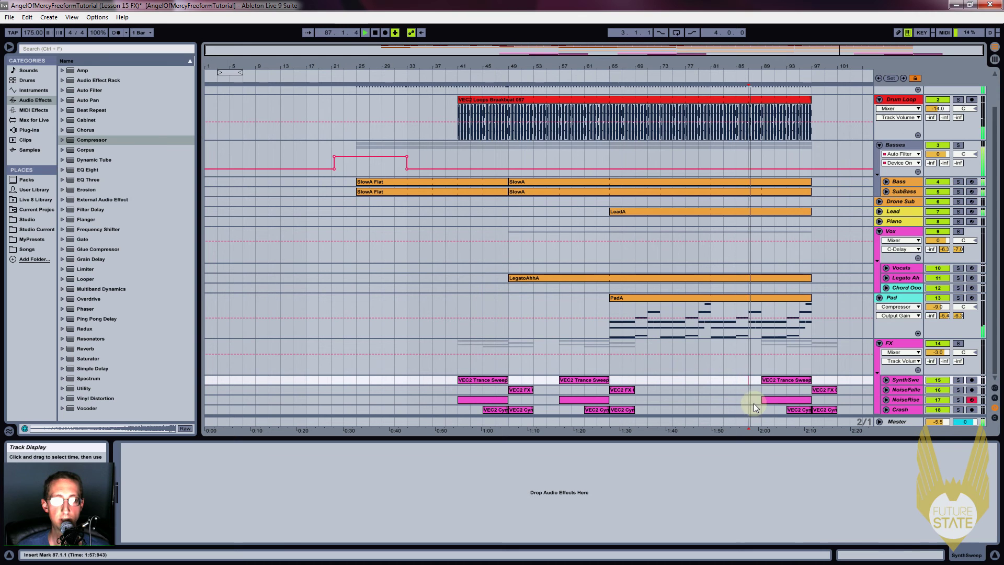